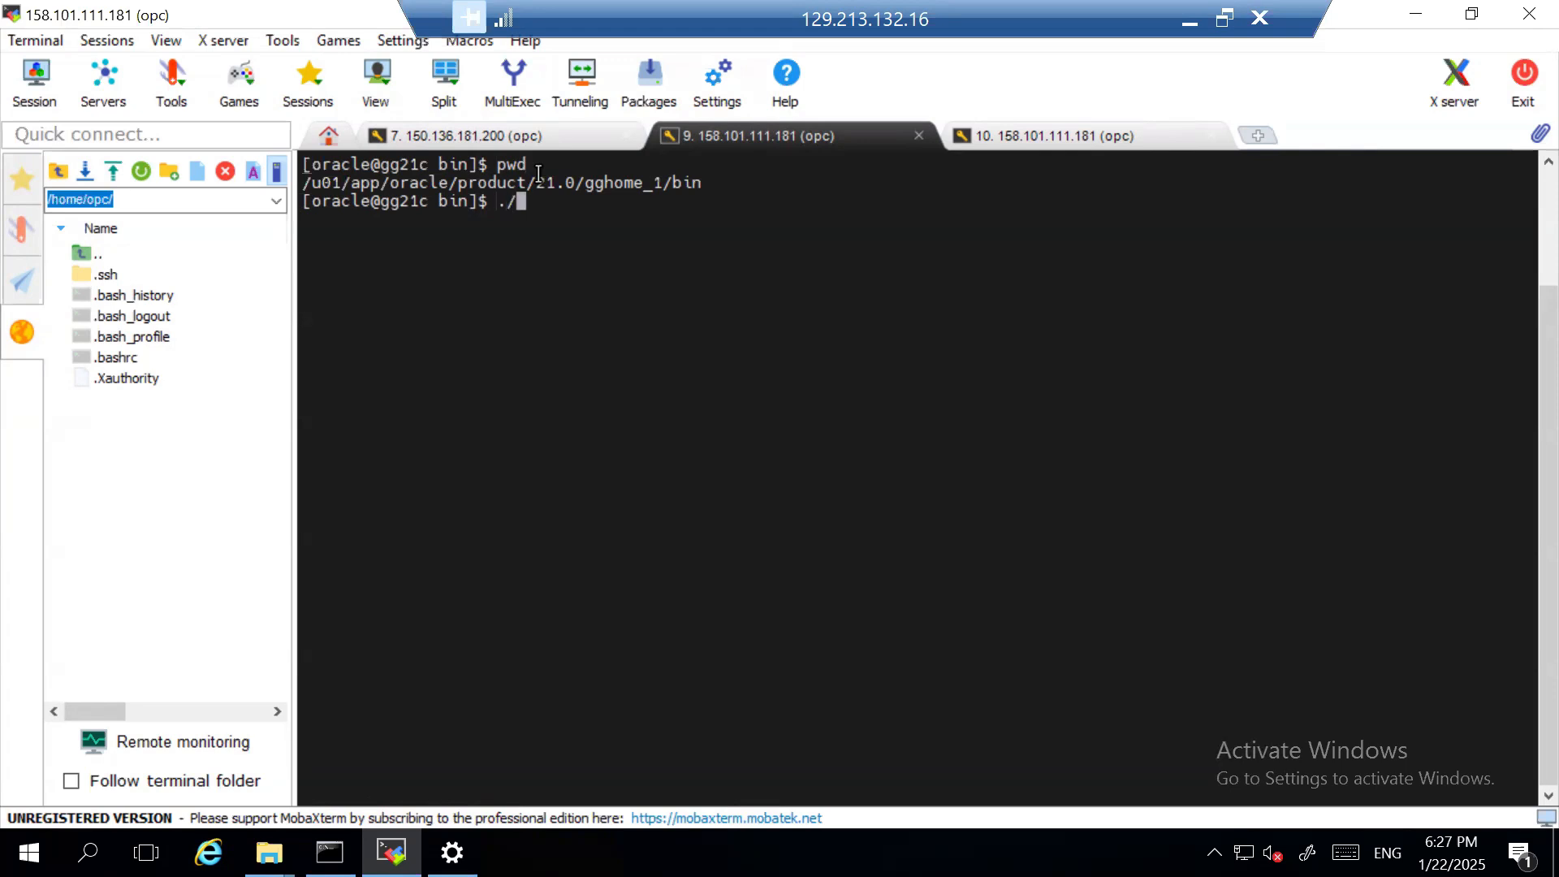
- Launch the GoldenGate Configuration Assistant by running ./oggca.sh from the GoldenGate home's bin directory
type("oggca.sh")
key("Return")
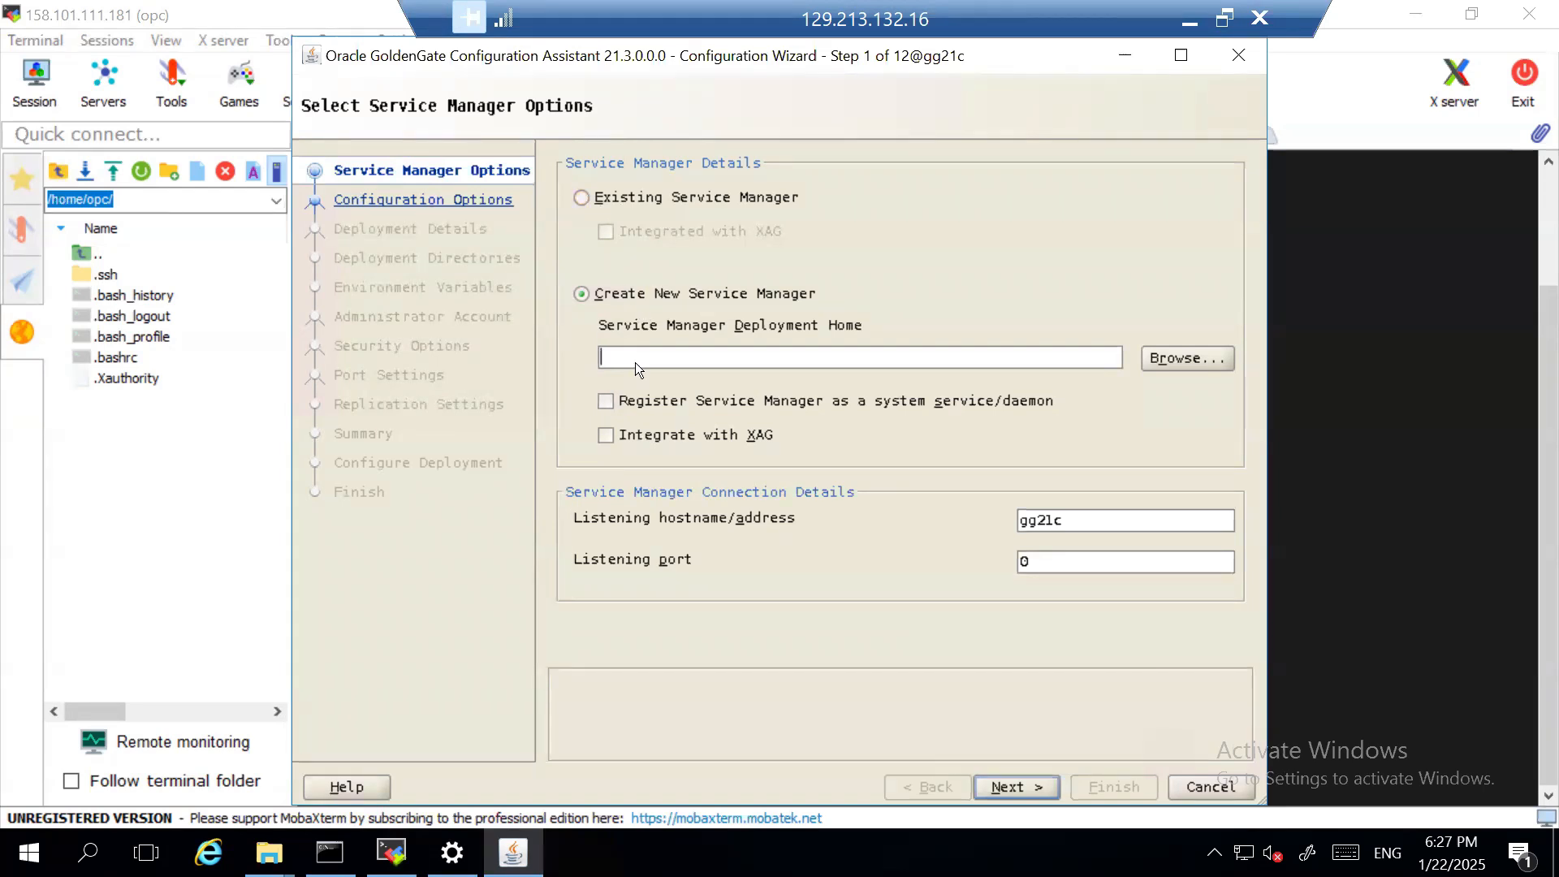
- Set the new Service Manager's deployment home to the folder /u01/app/oracle/product/21.0/ogg_sm
left_click(1206, 358)
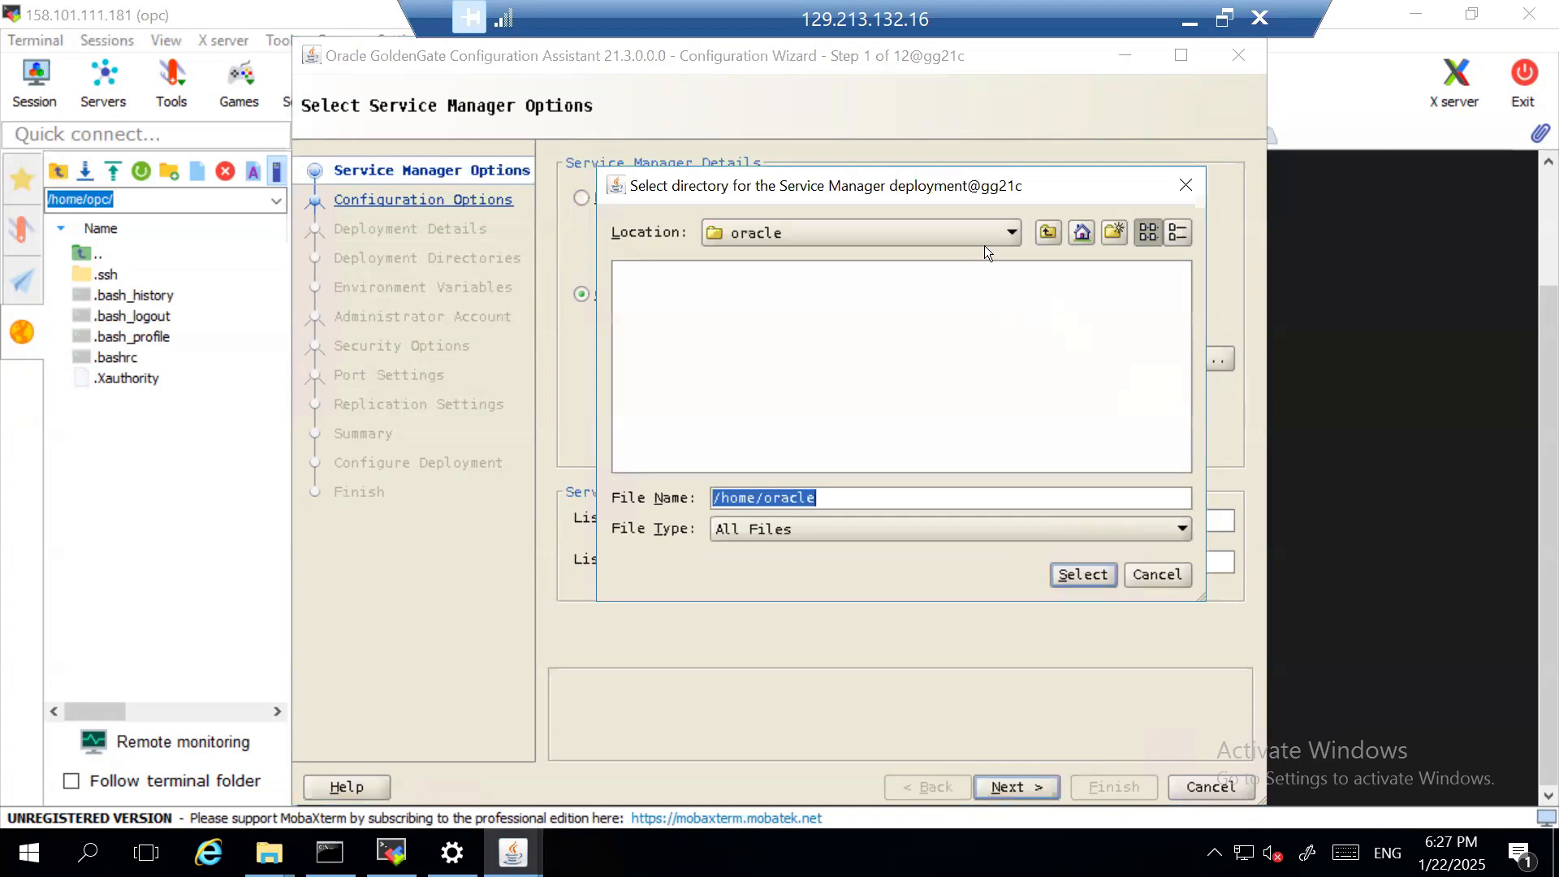
left_click(1011, 233)
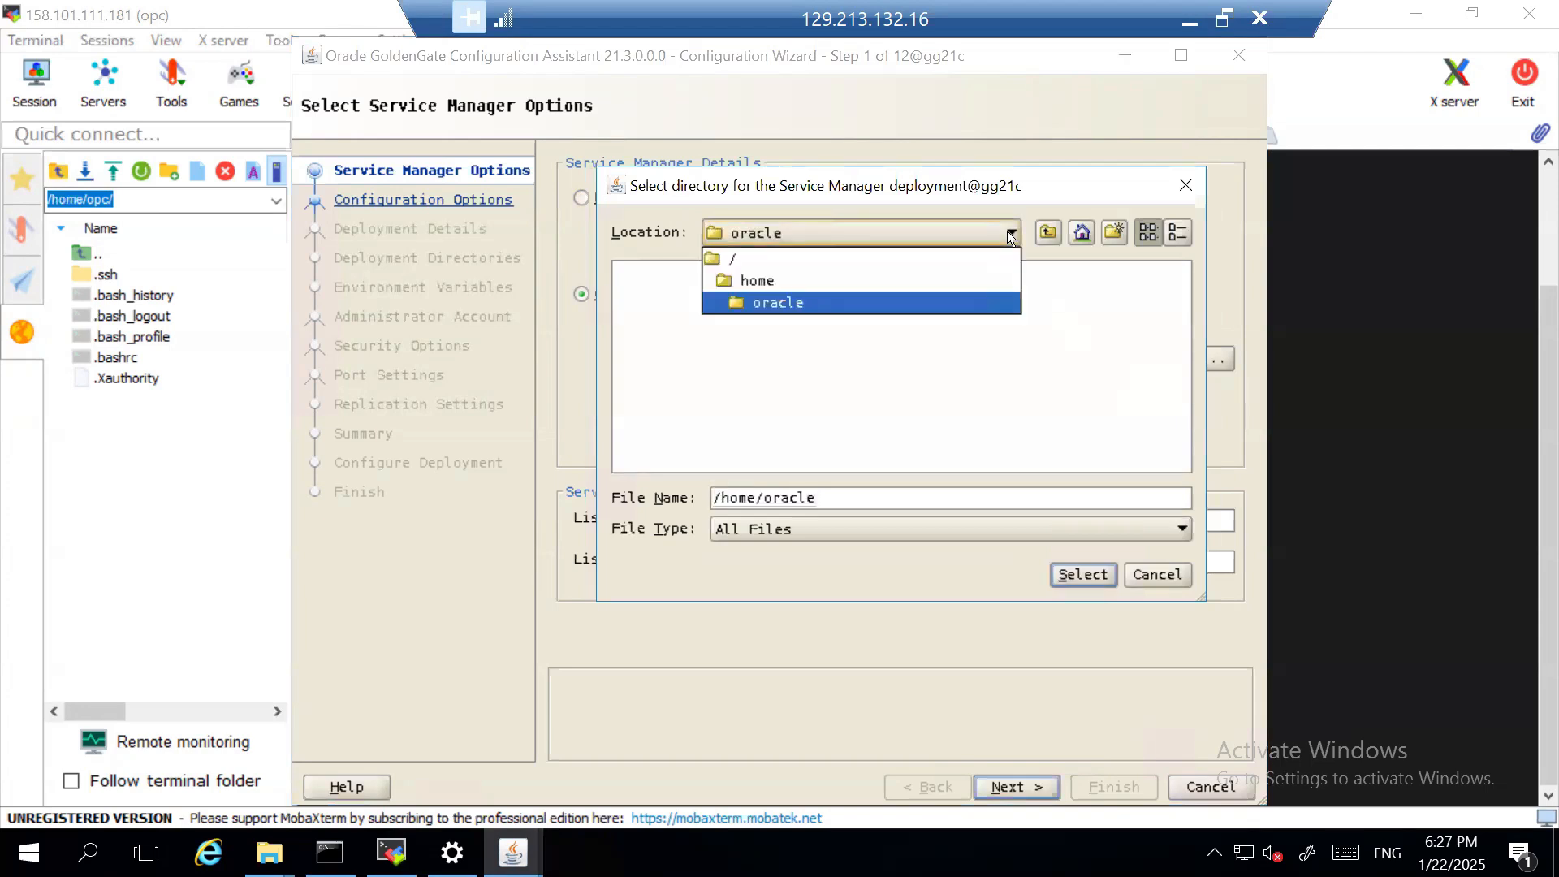
left_click(991, 252)
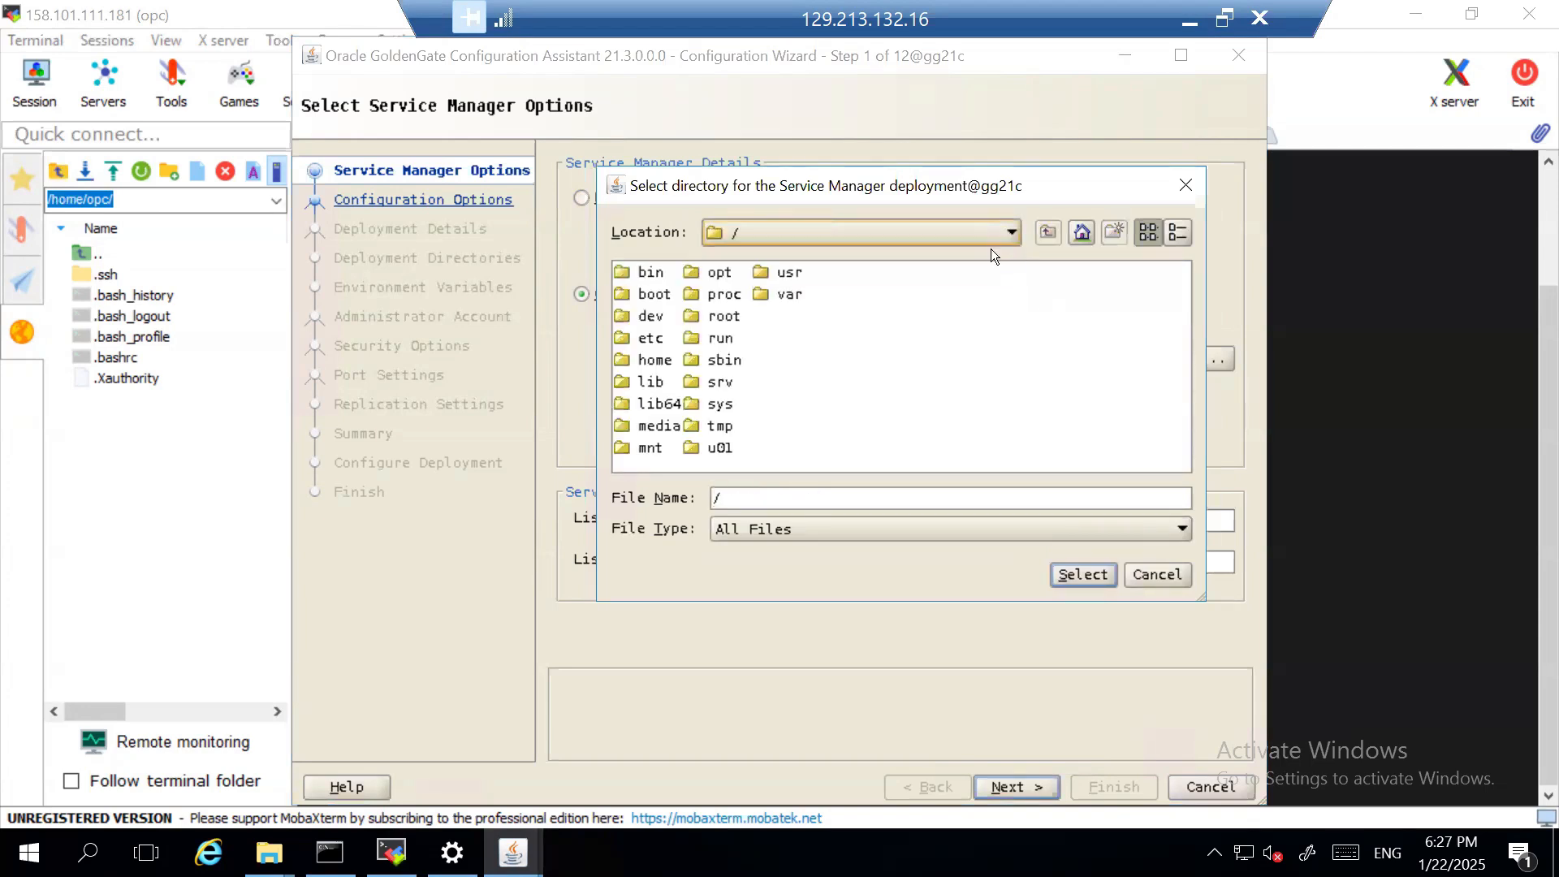
double_click(721, 448)
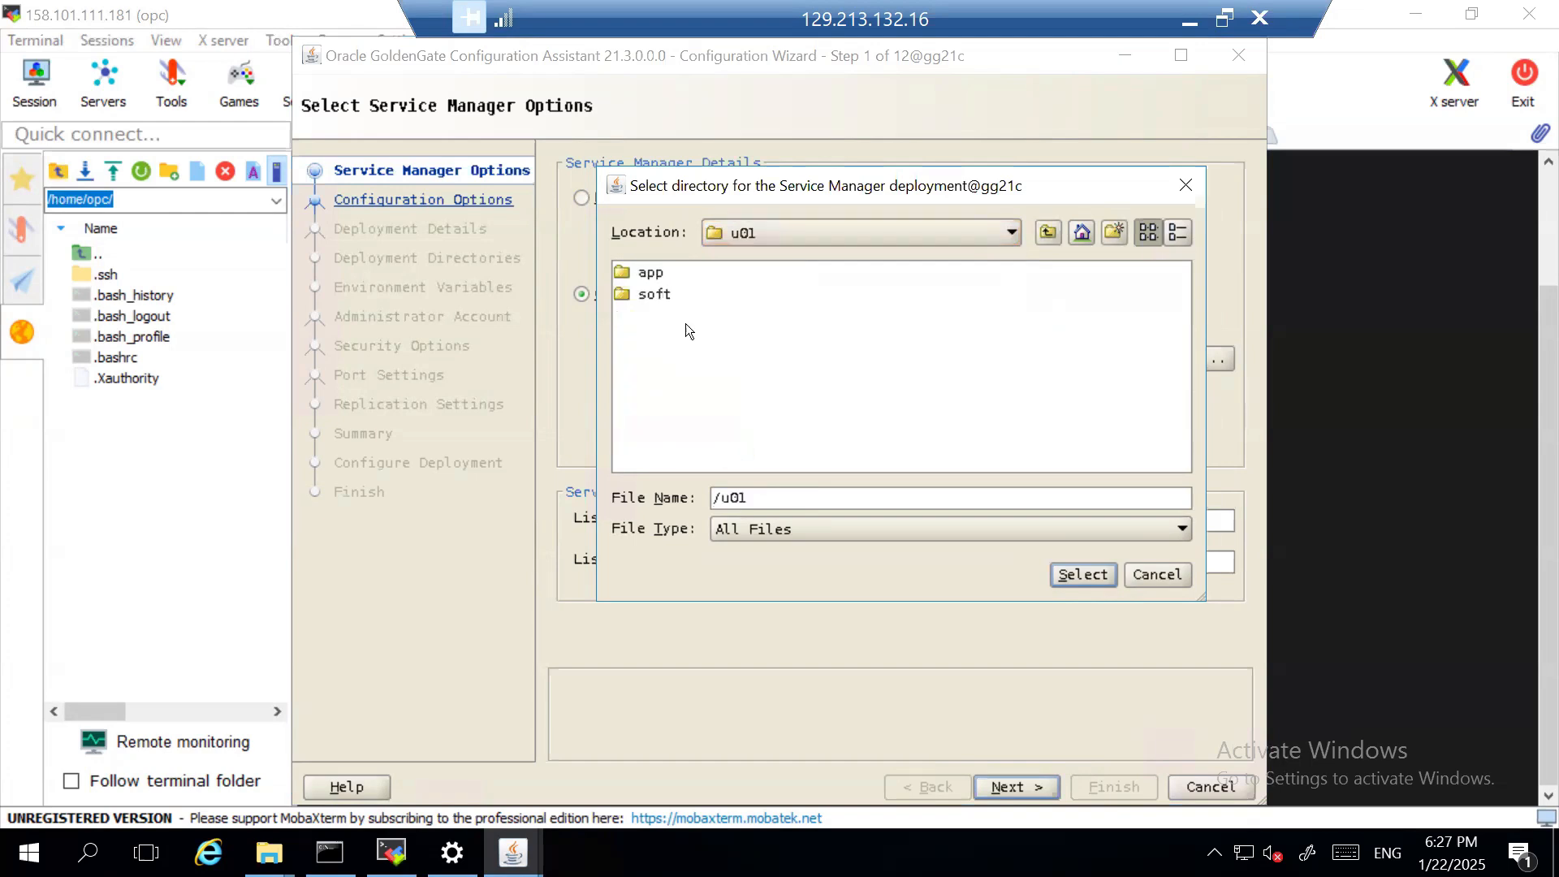
double_click(653, 275)
double_click(680, 269)
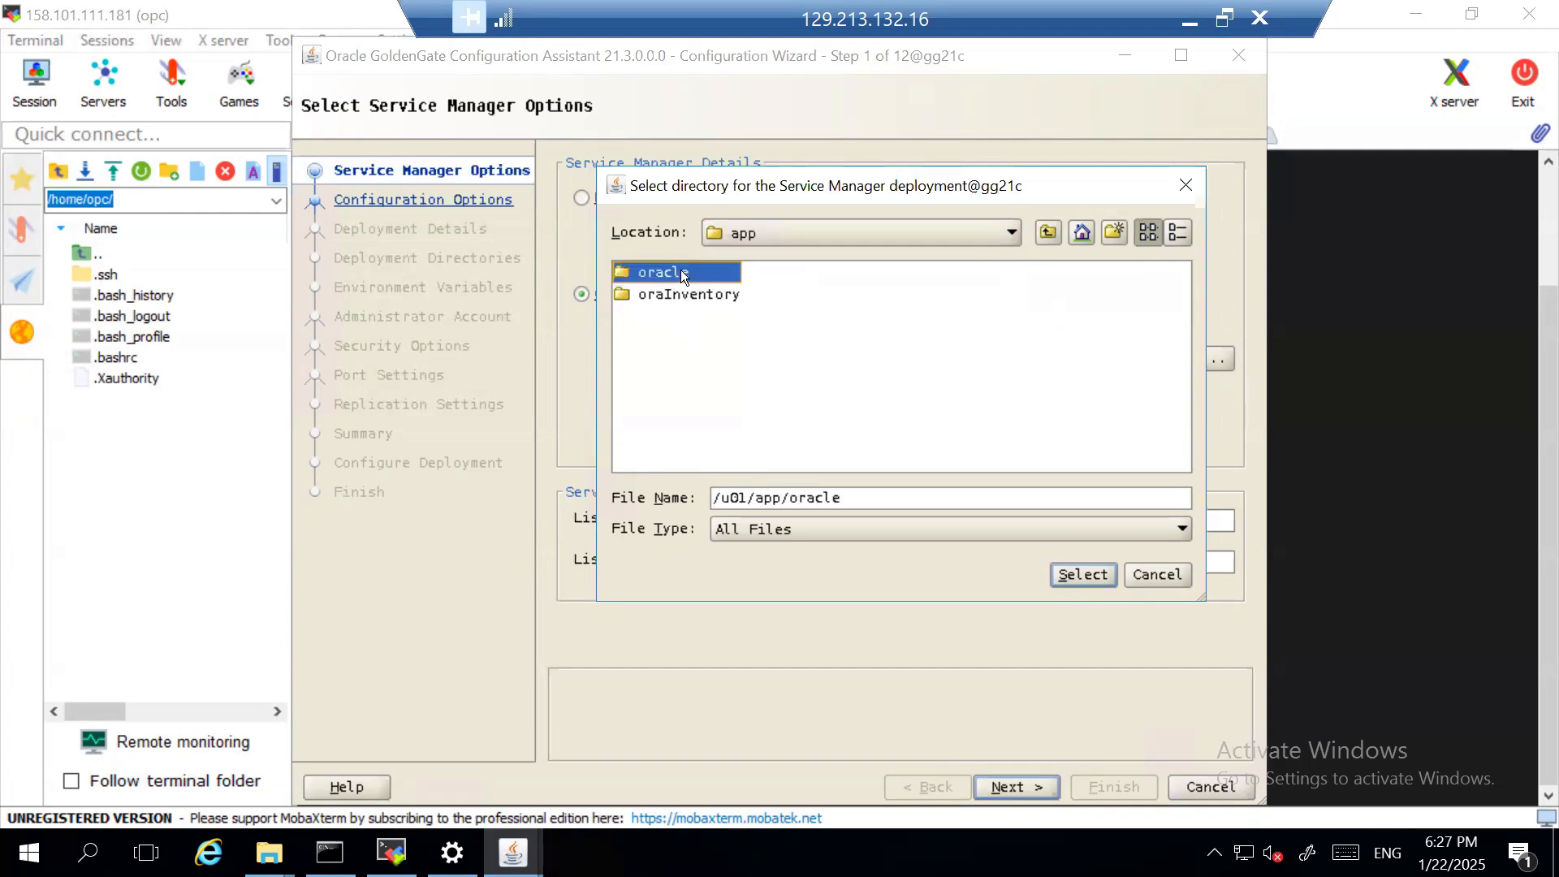
double_click(681, 270)
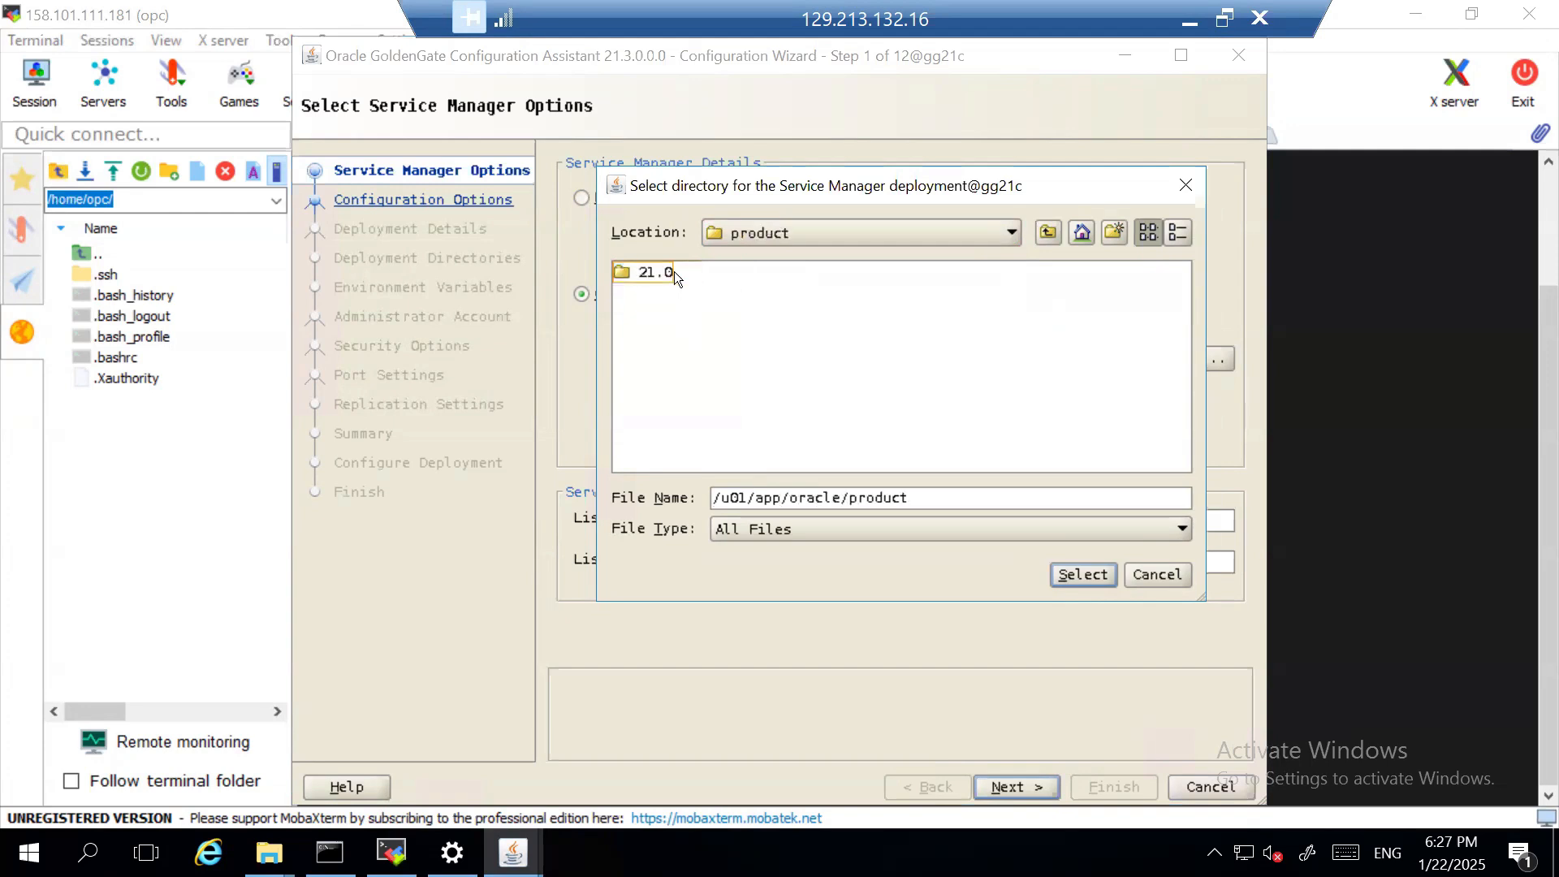
double_click(674, 271)
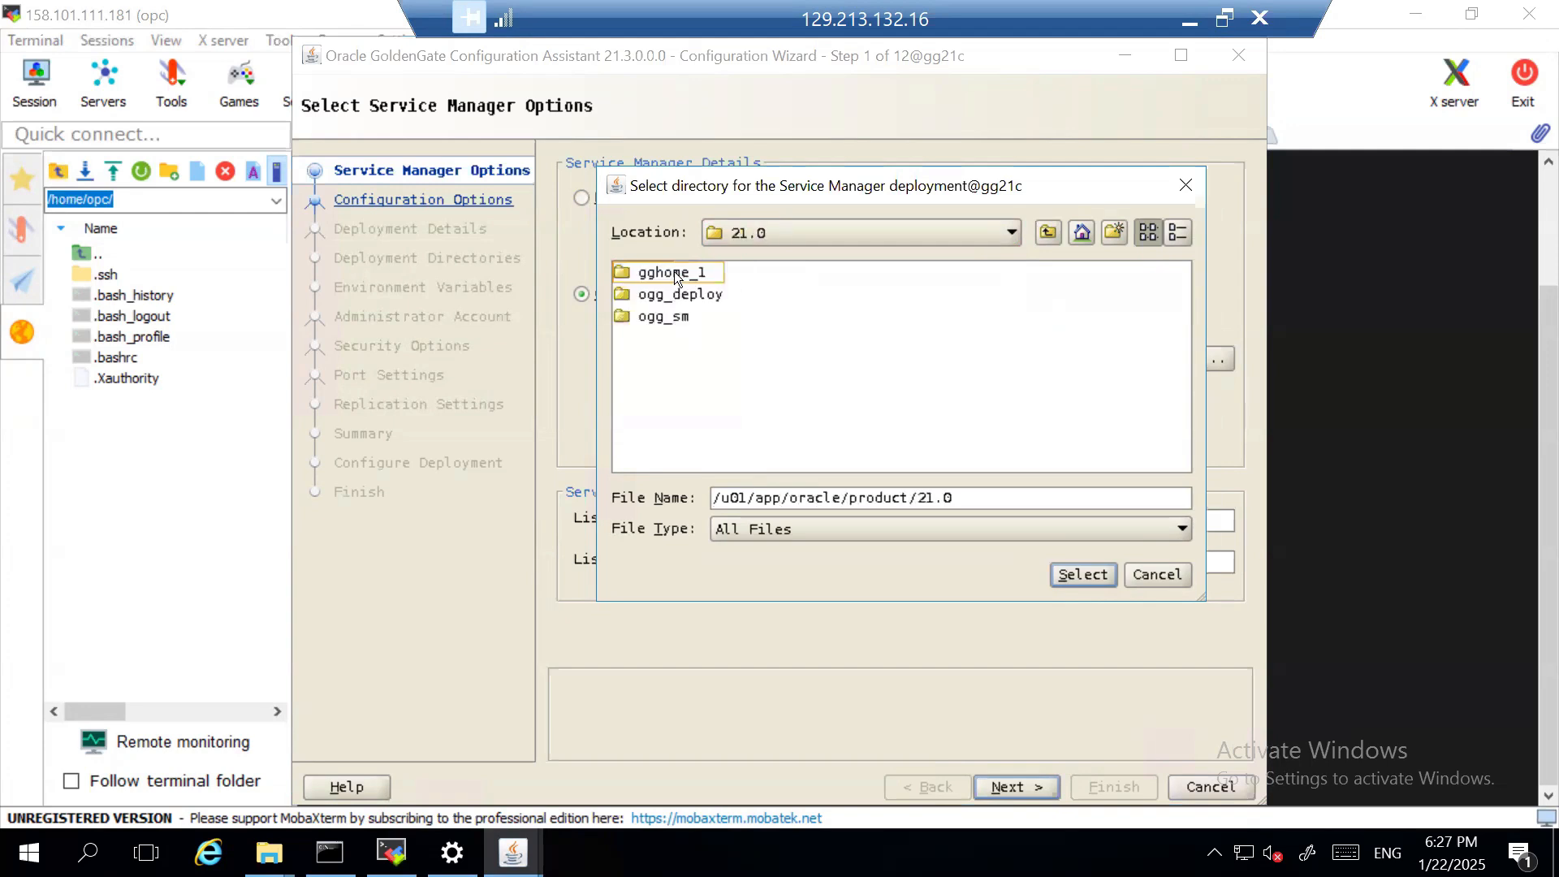
left_click(668, 318)
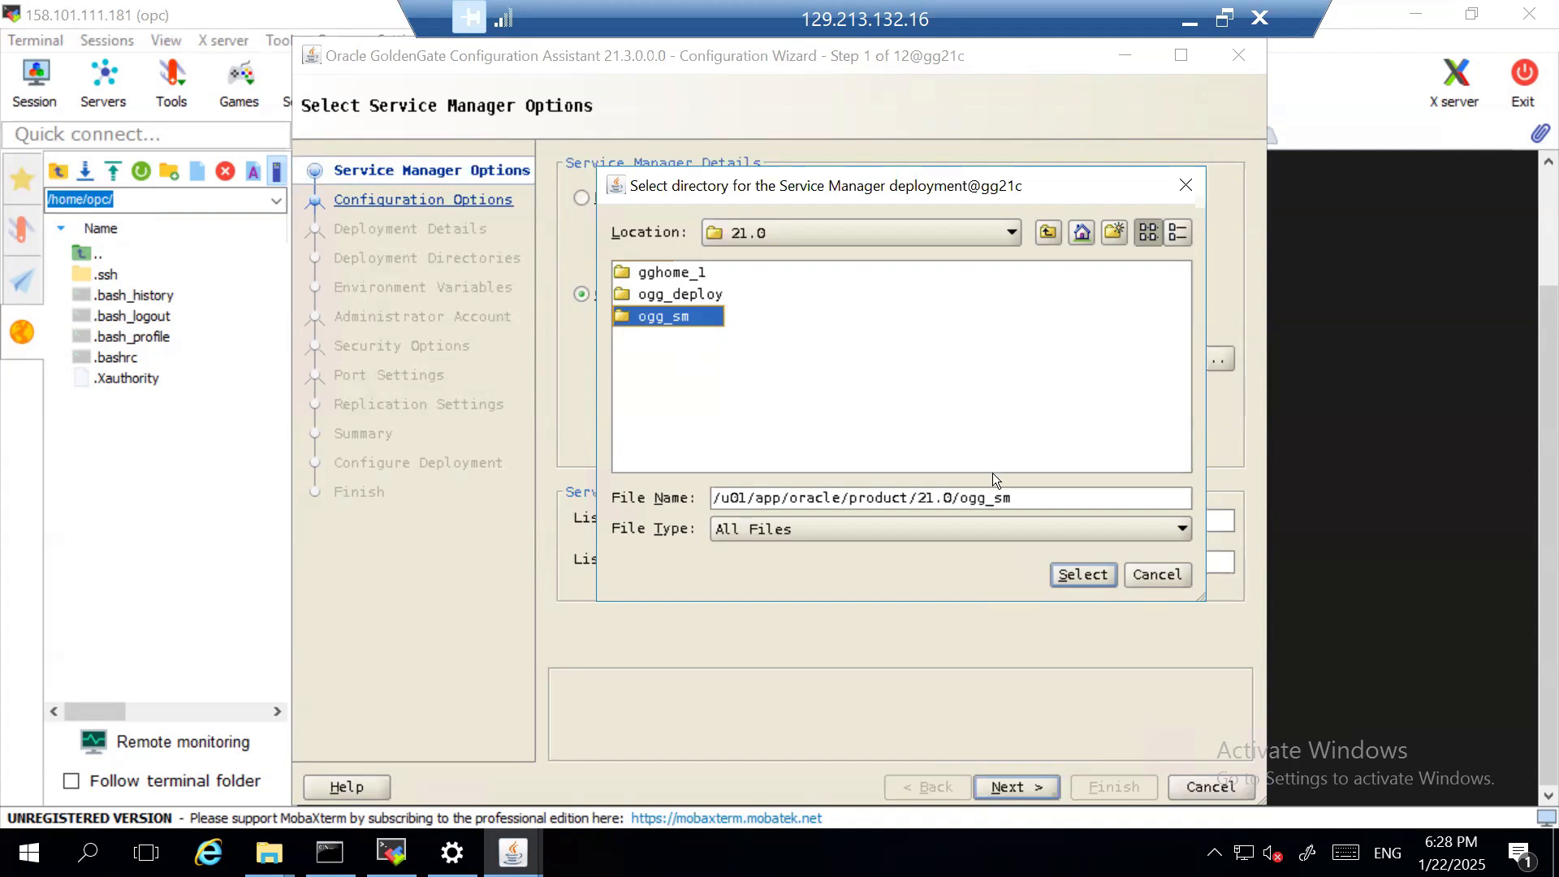
left_click(1083, 574)
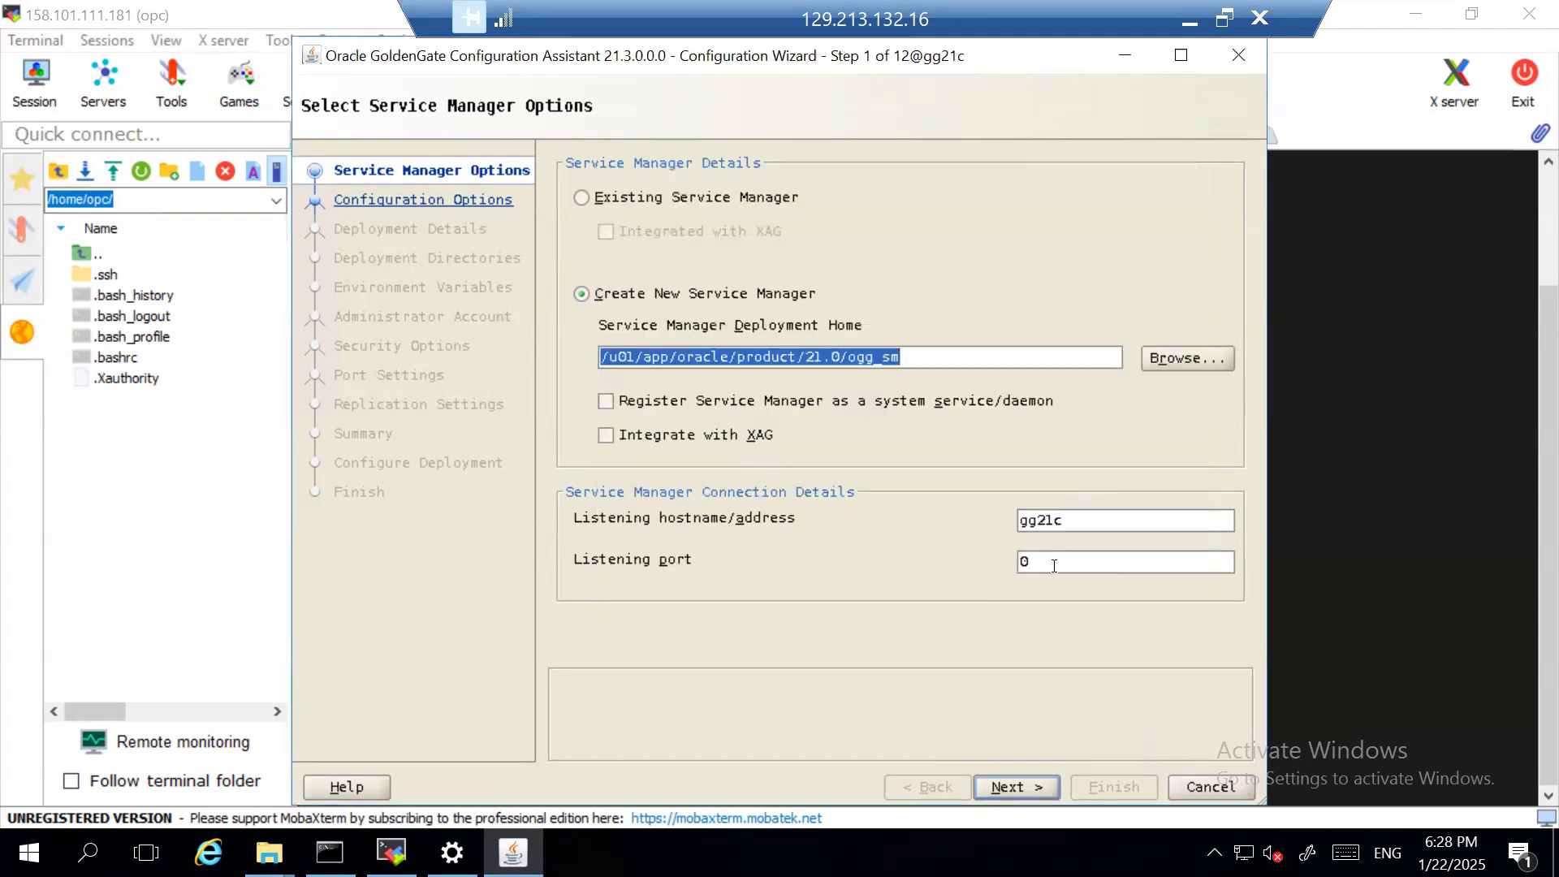
- Set the Service Manager's listening port to 7809
left_click(1054, 565)
key("BackSpace")
type("7809")
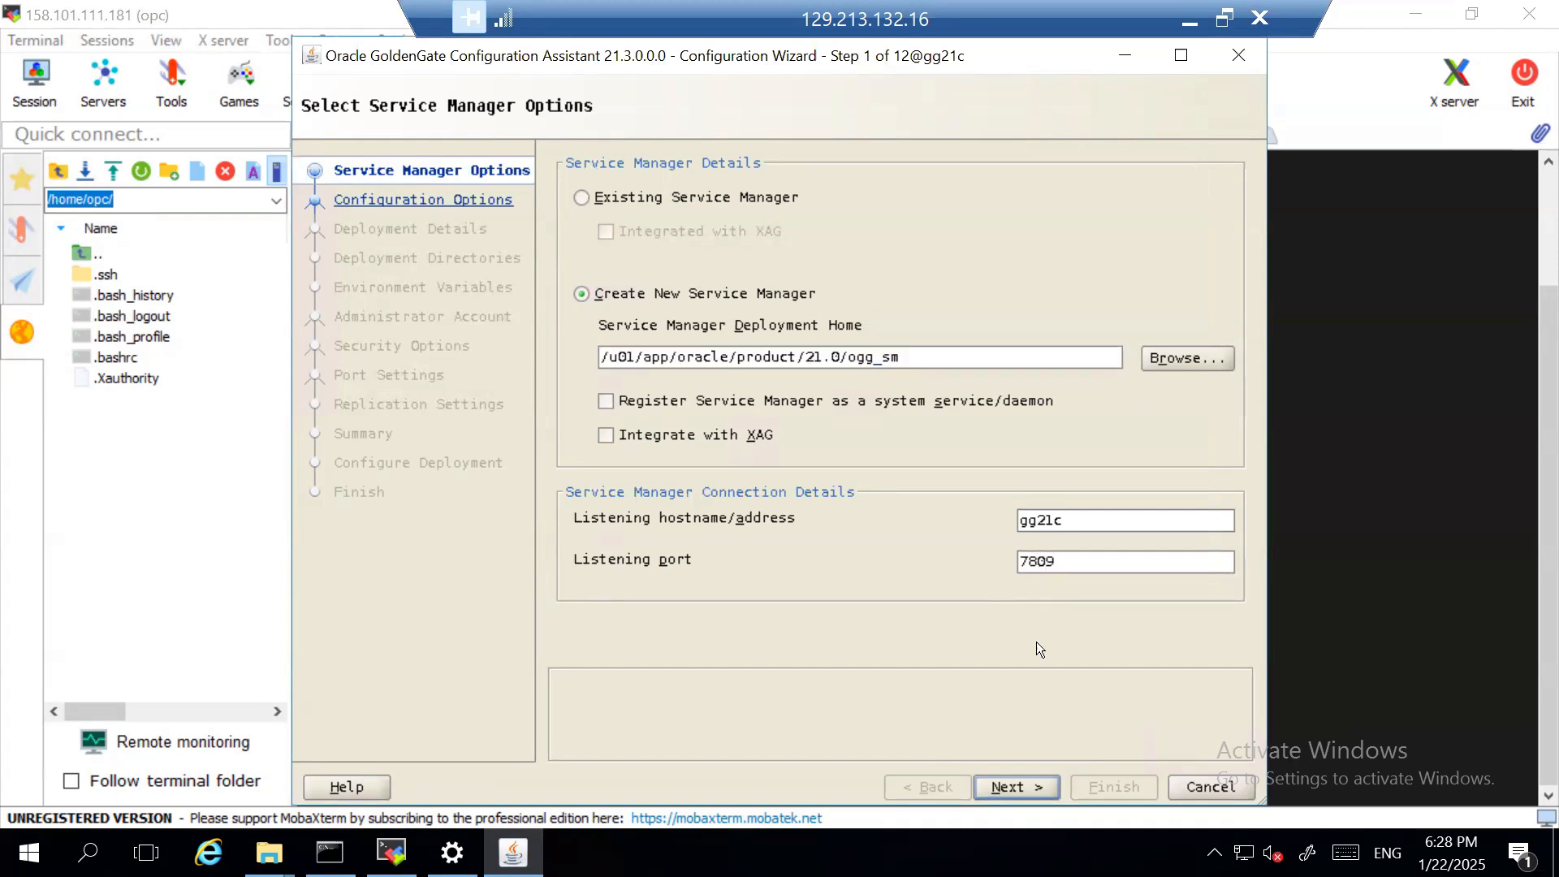
left_click(1068, 526)
- Register the Service Manager as a system service/daemon and proceed to the configuration options
left_click_drag(1087, 60, 900, 176)
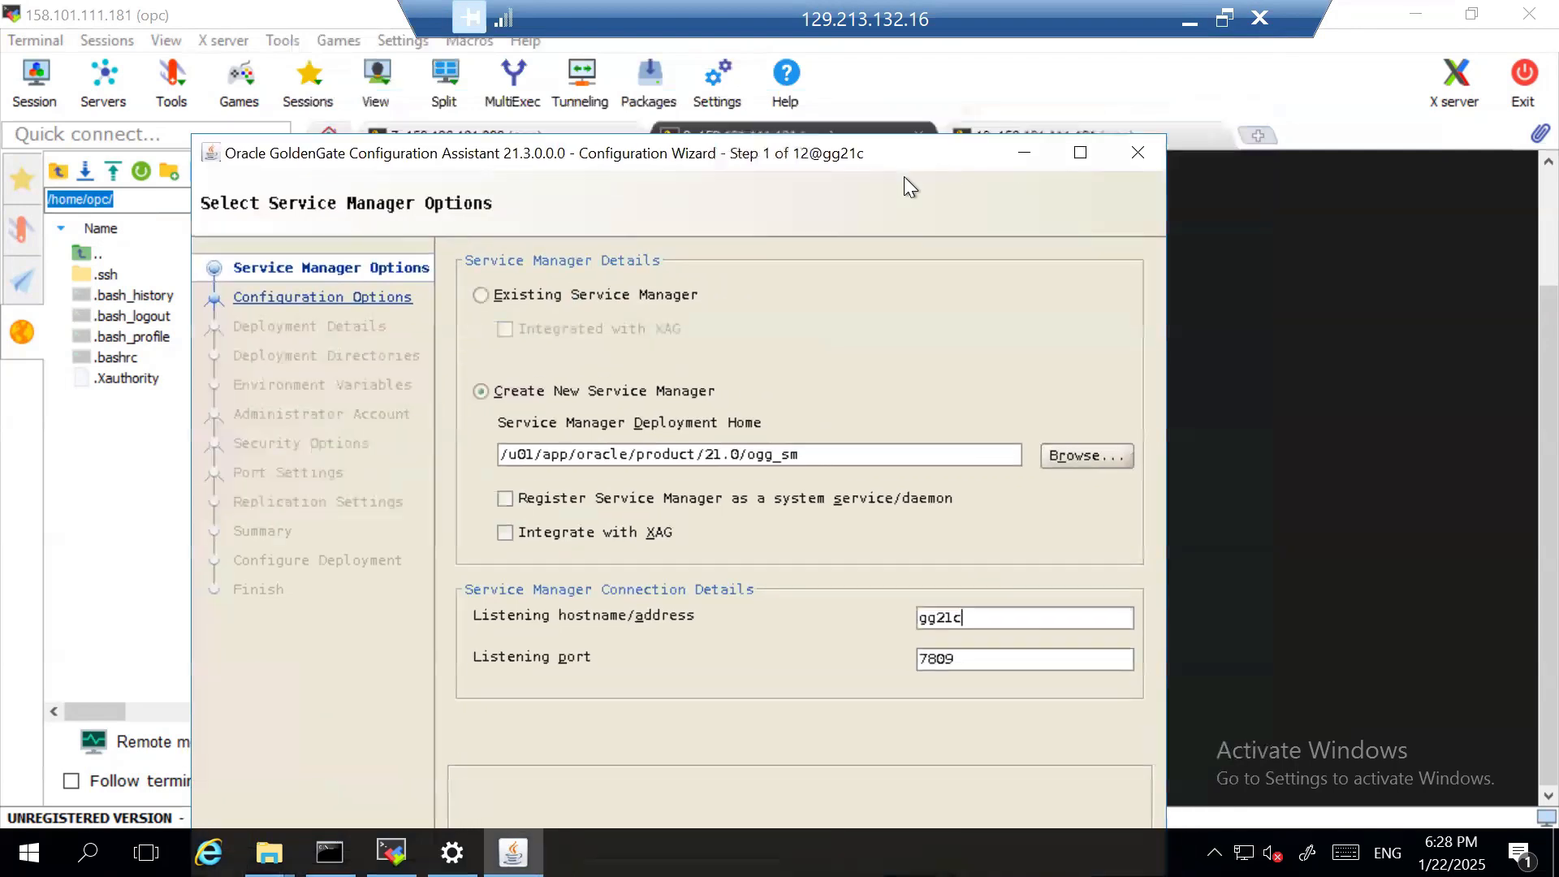
left_click(421, 516)
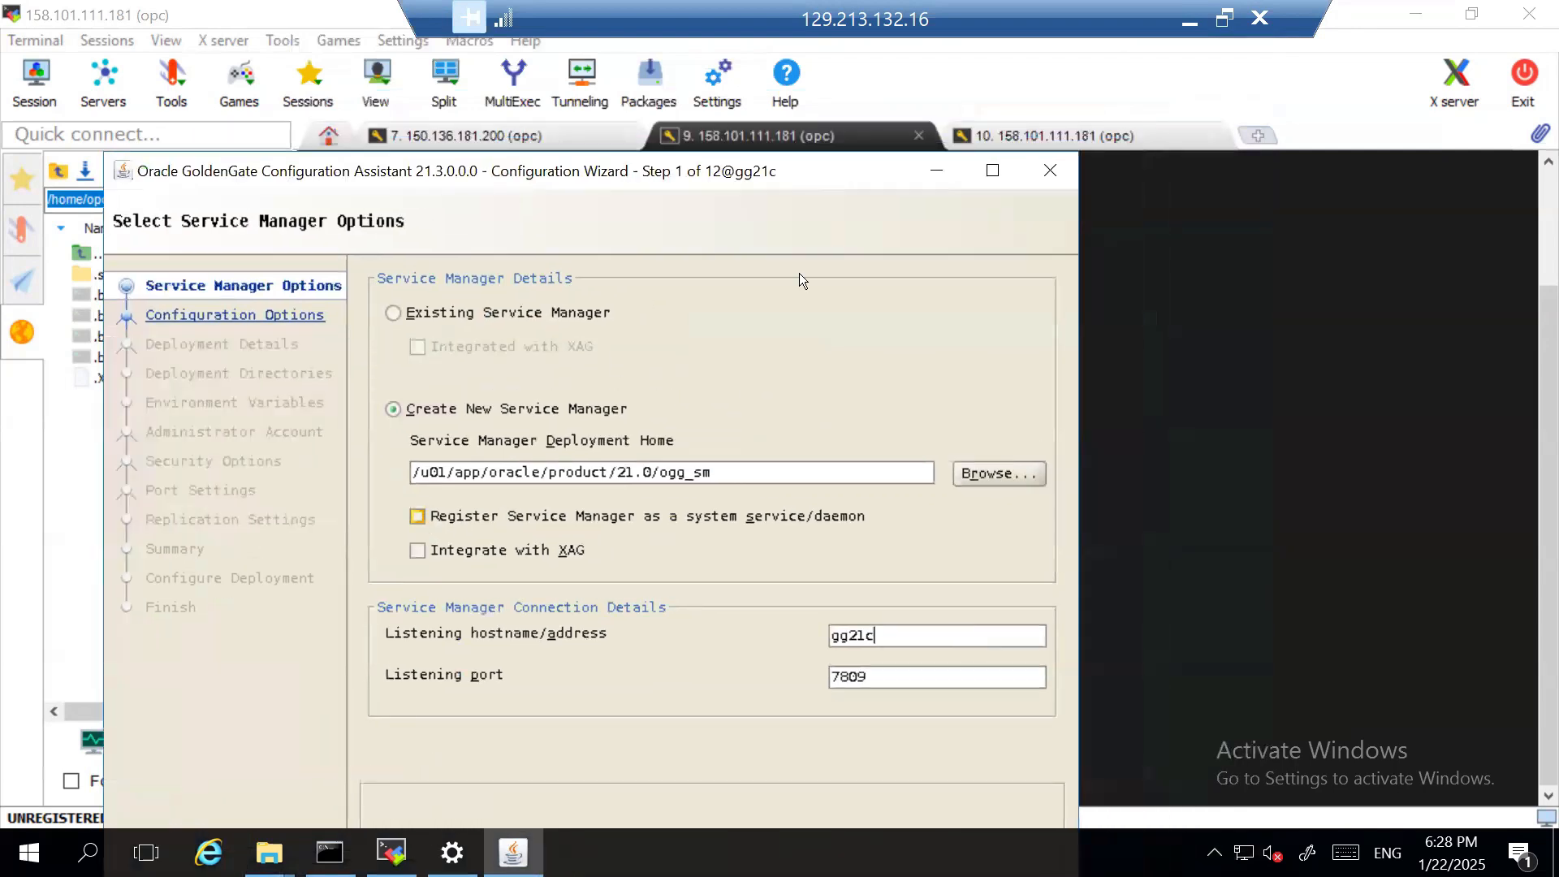
left_click_drag(844, 178, 811, 128)
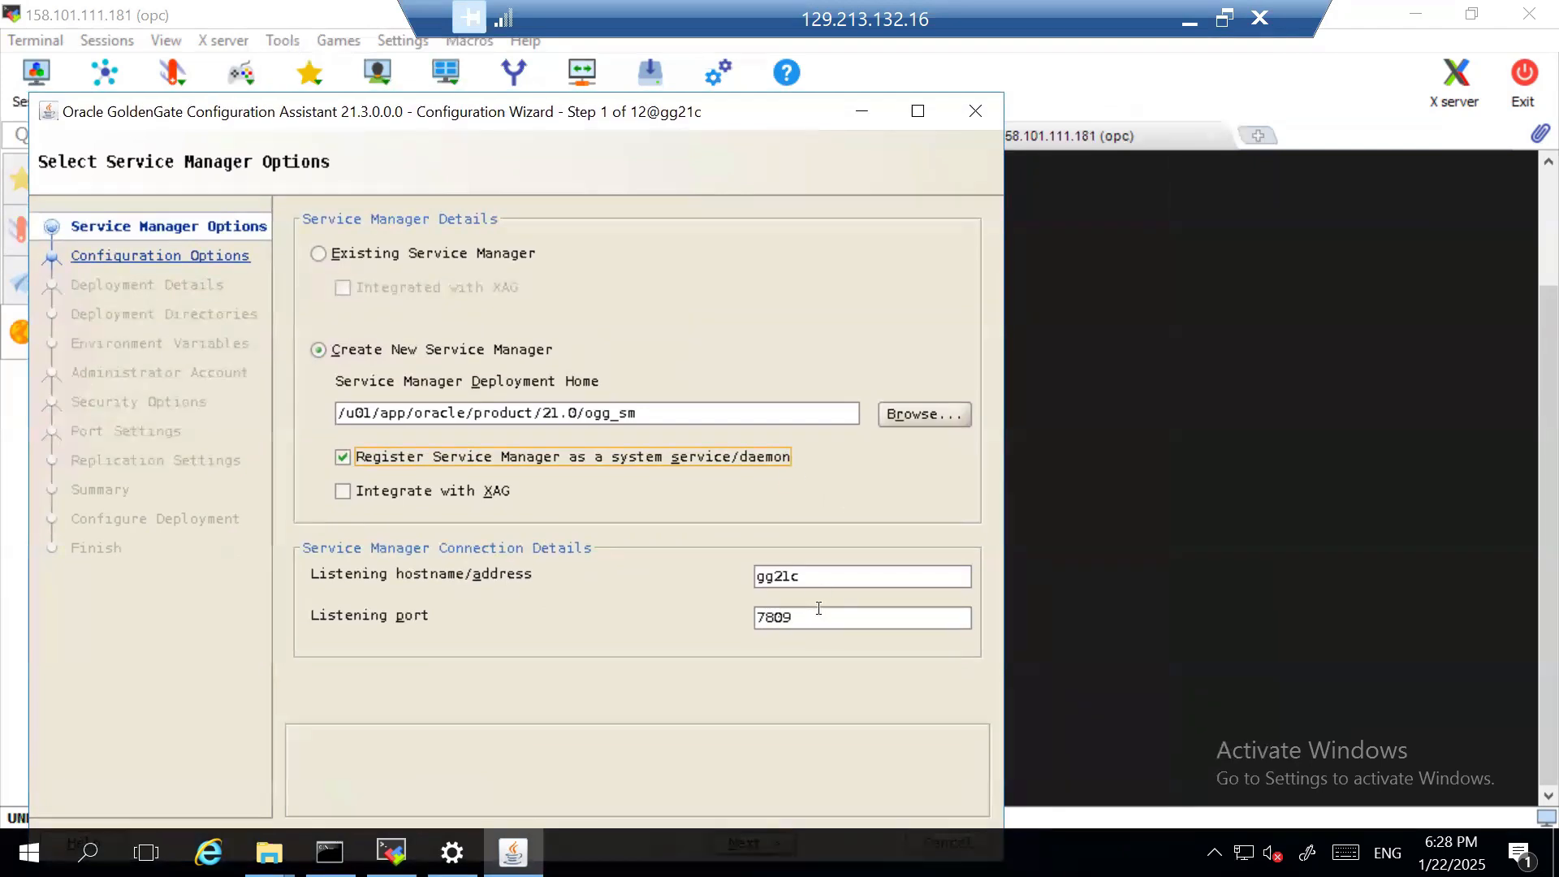
left_click(809, 576)
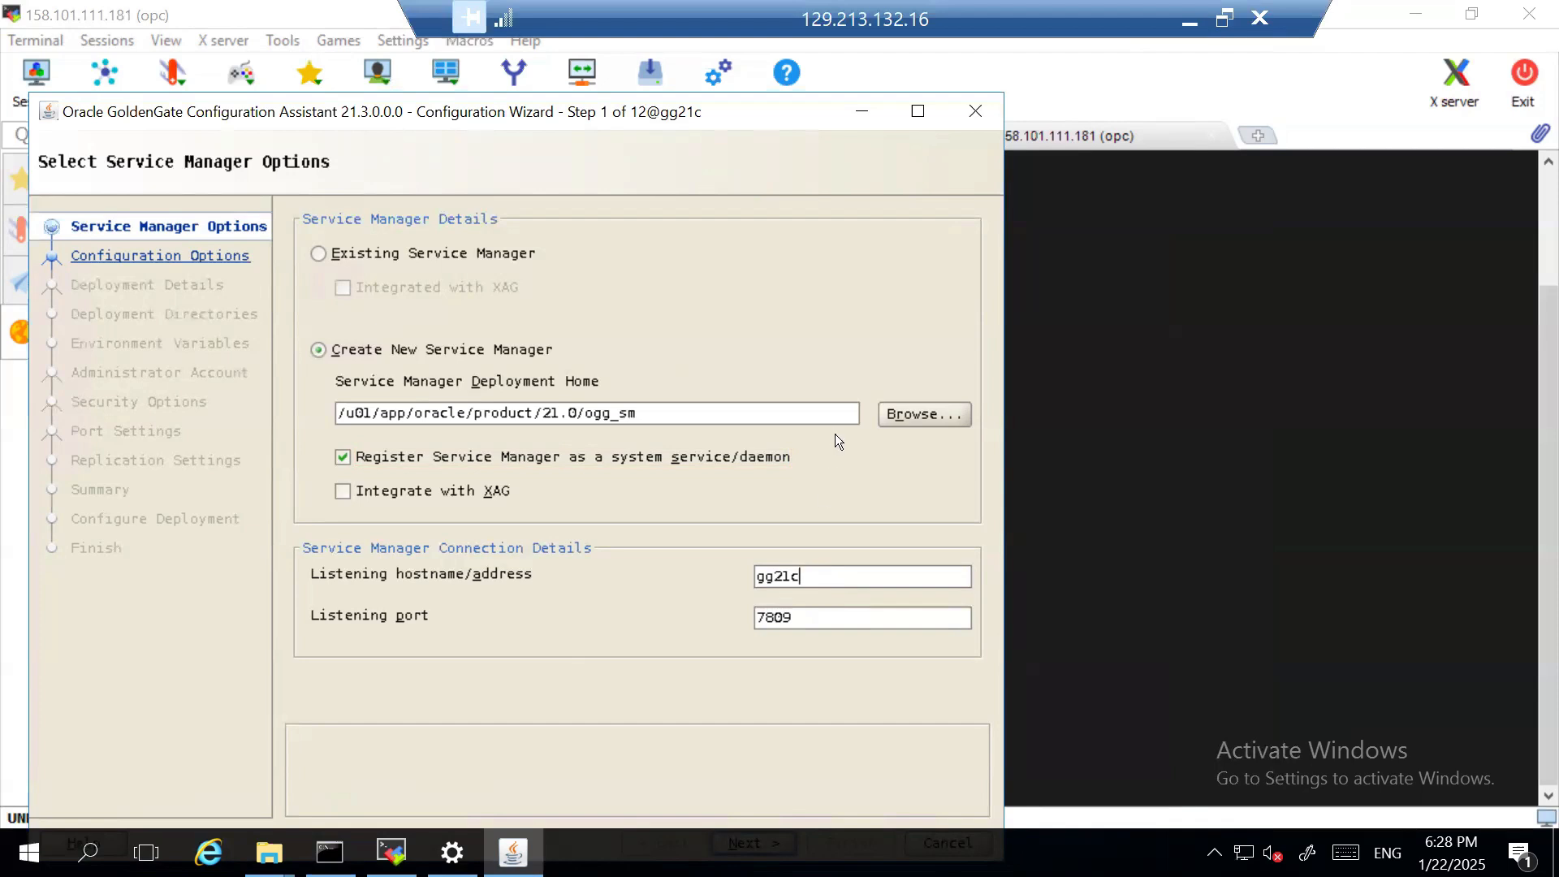
left_click_drag(839, 129, 889, 102)
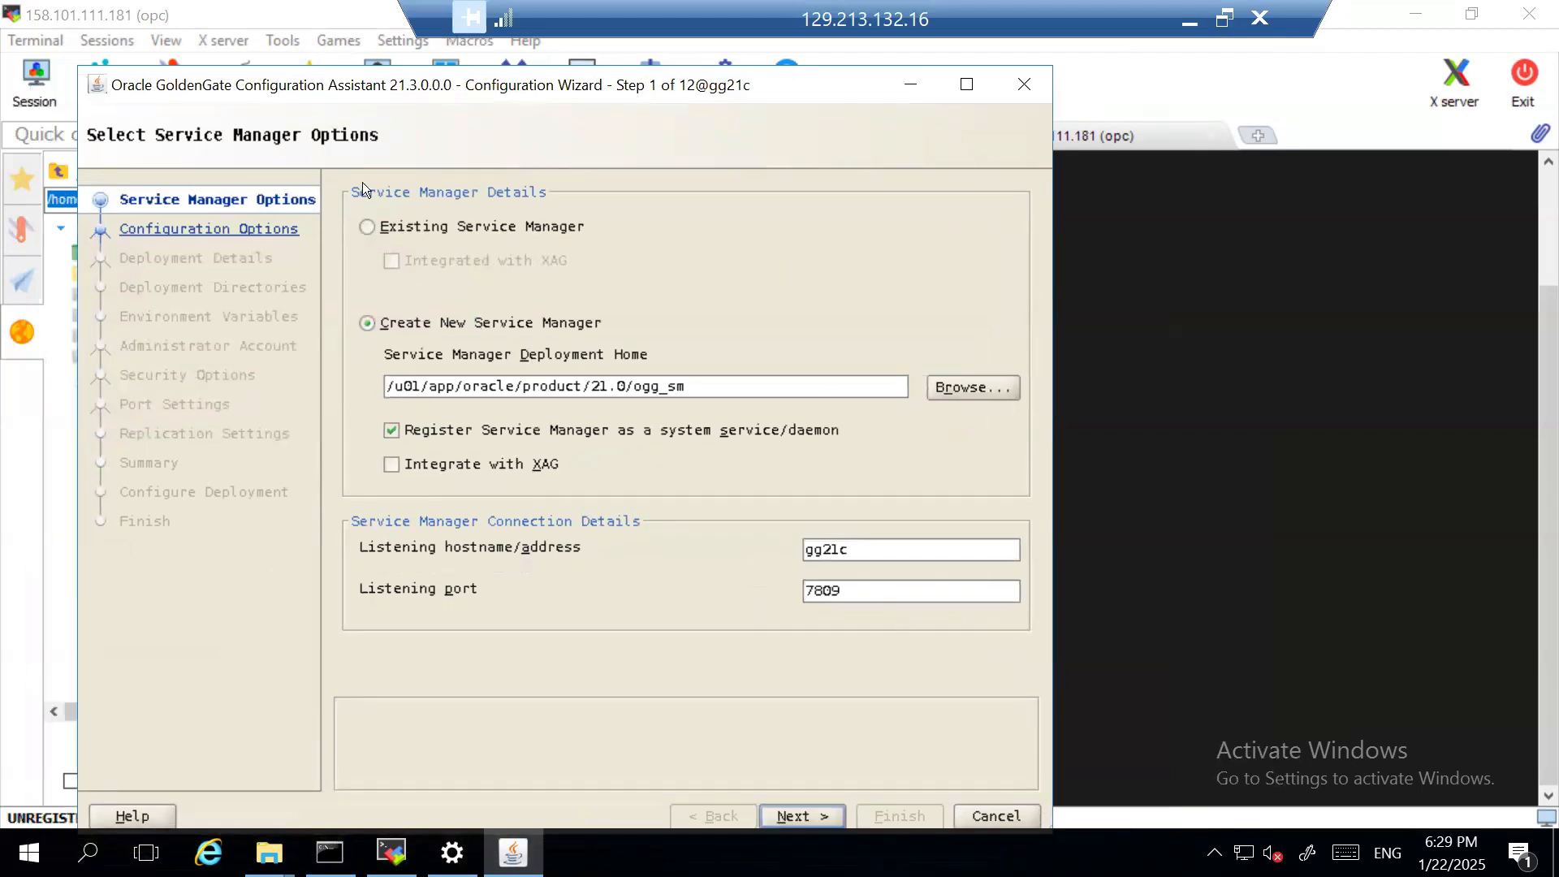
left_click(96, 85)
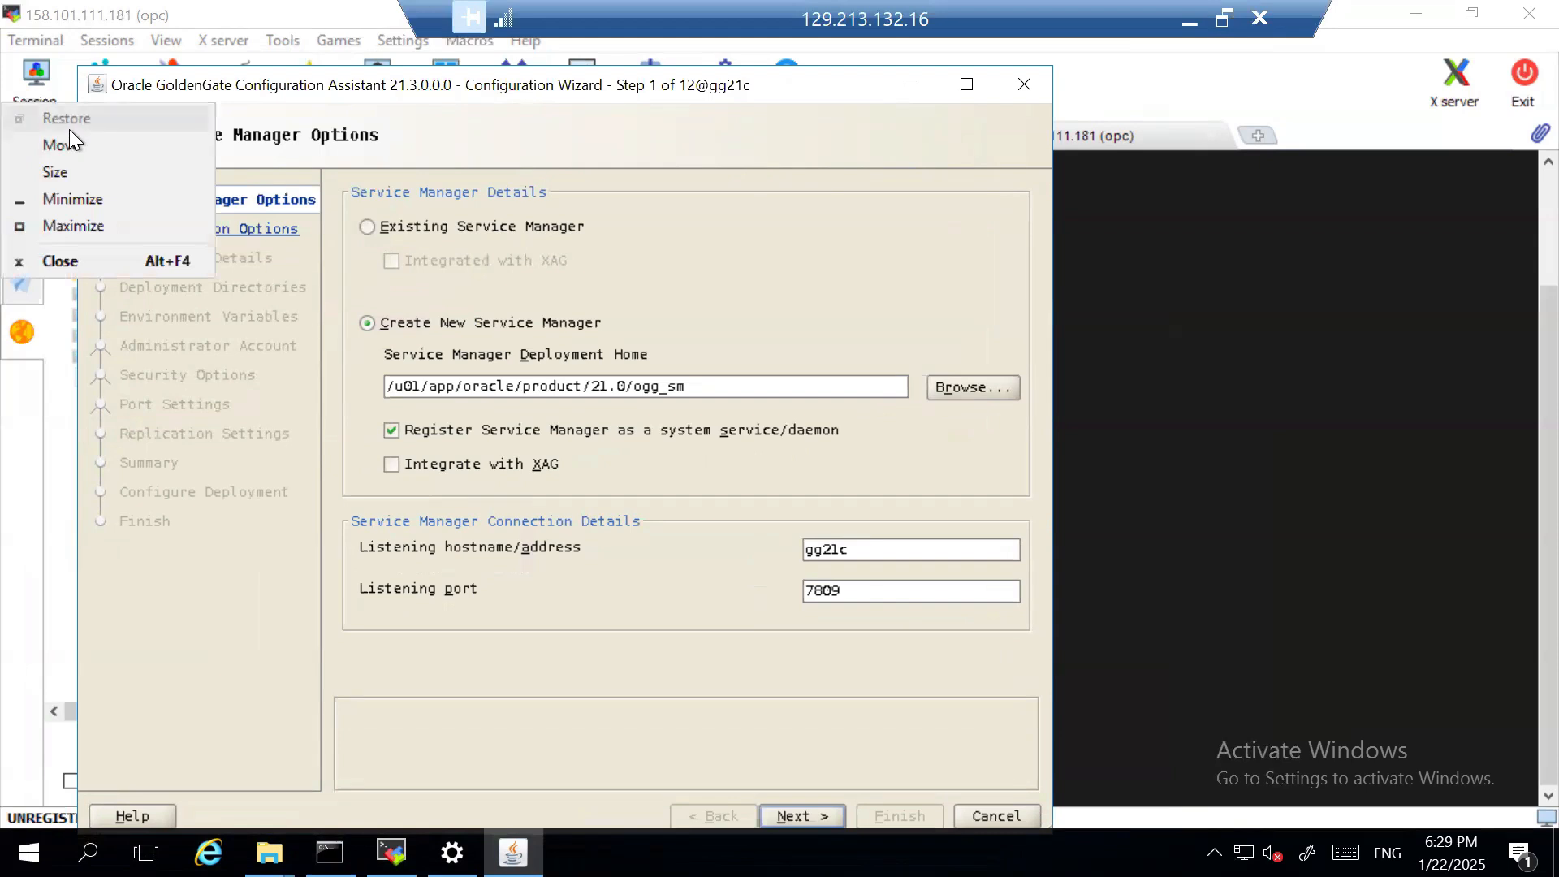
left_click(885, 159)
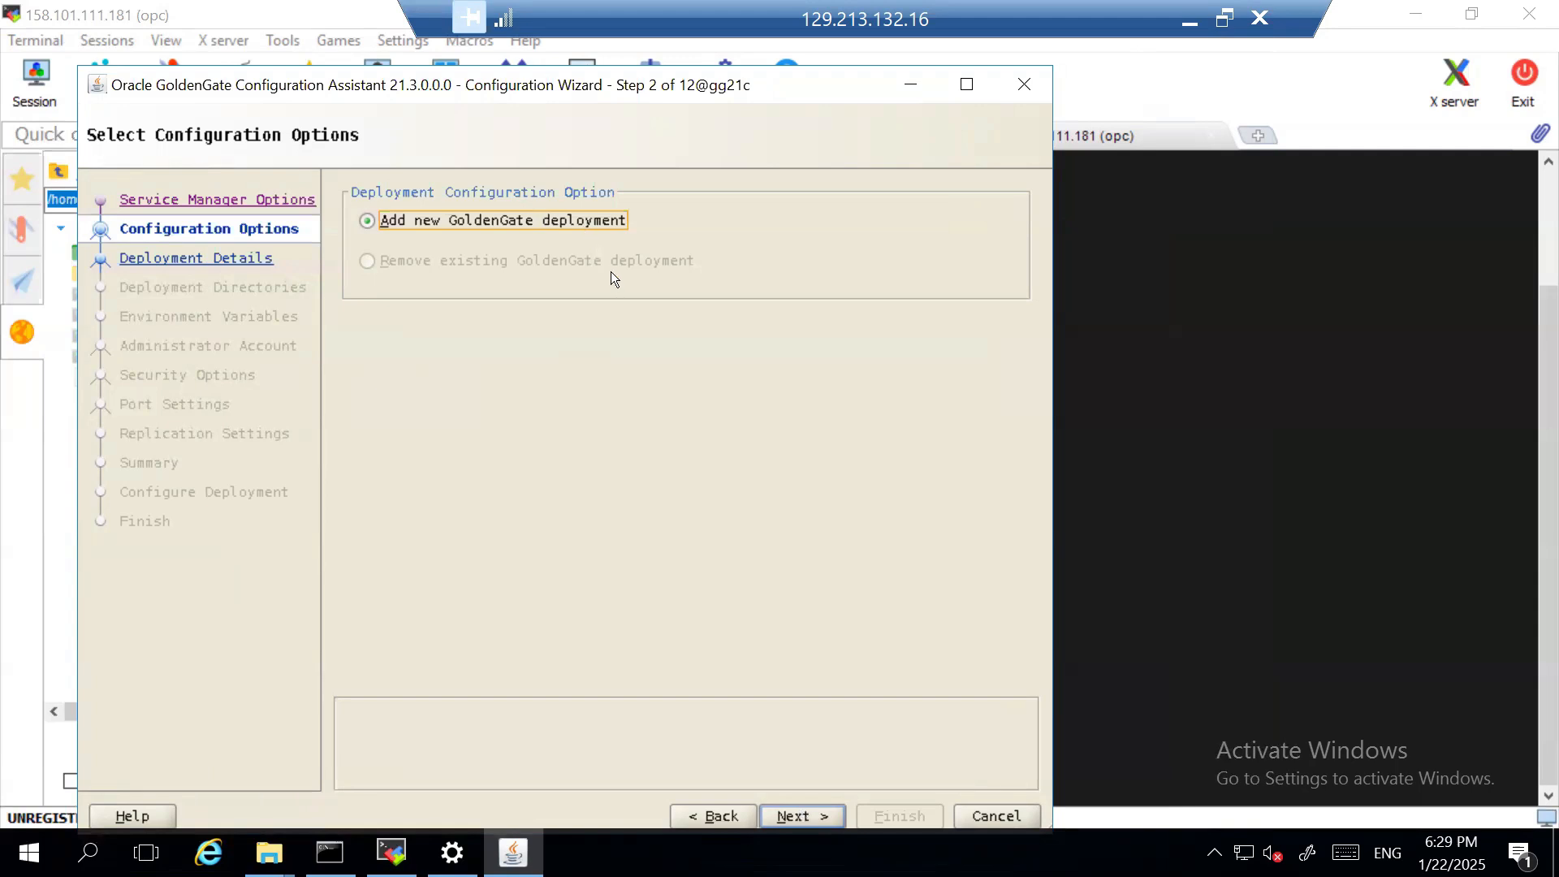
- Add a new GoldenGate deployment named gglearn, keeping the default software home, and proceed to the deployment directories
left_click(809, 814)
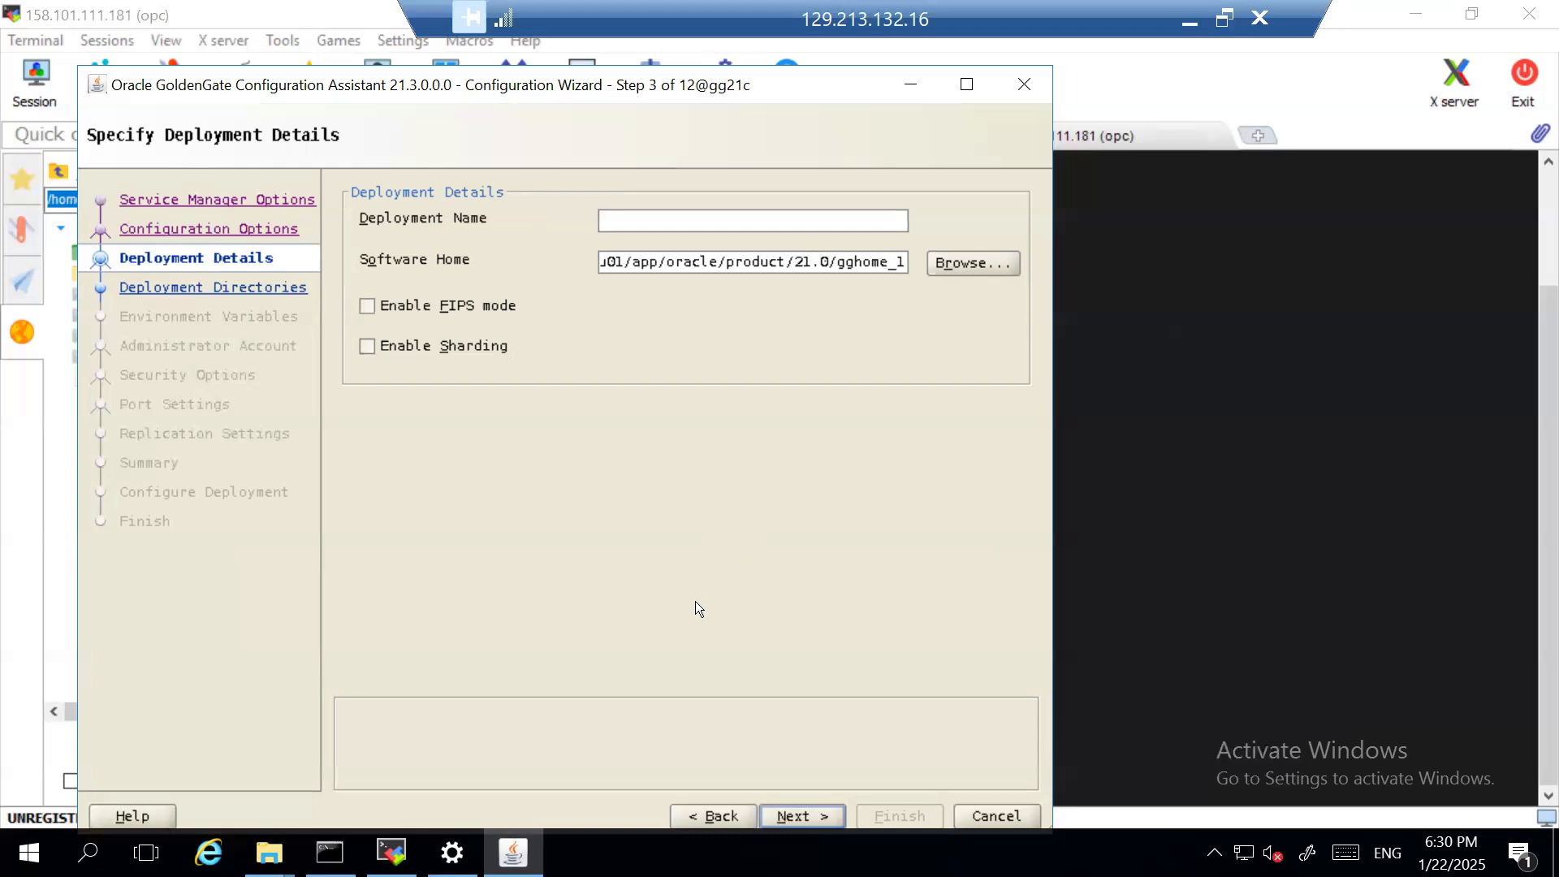
type("gglearn")
left_click_drag(657, 264, 814, 261)
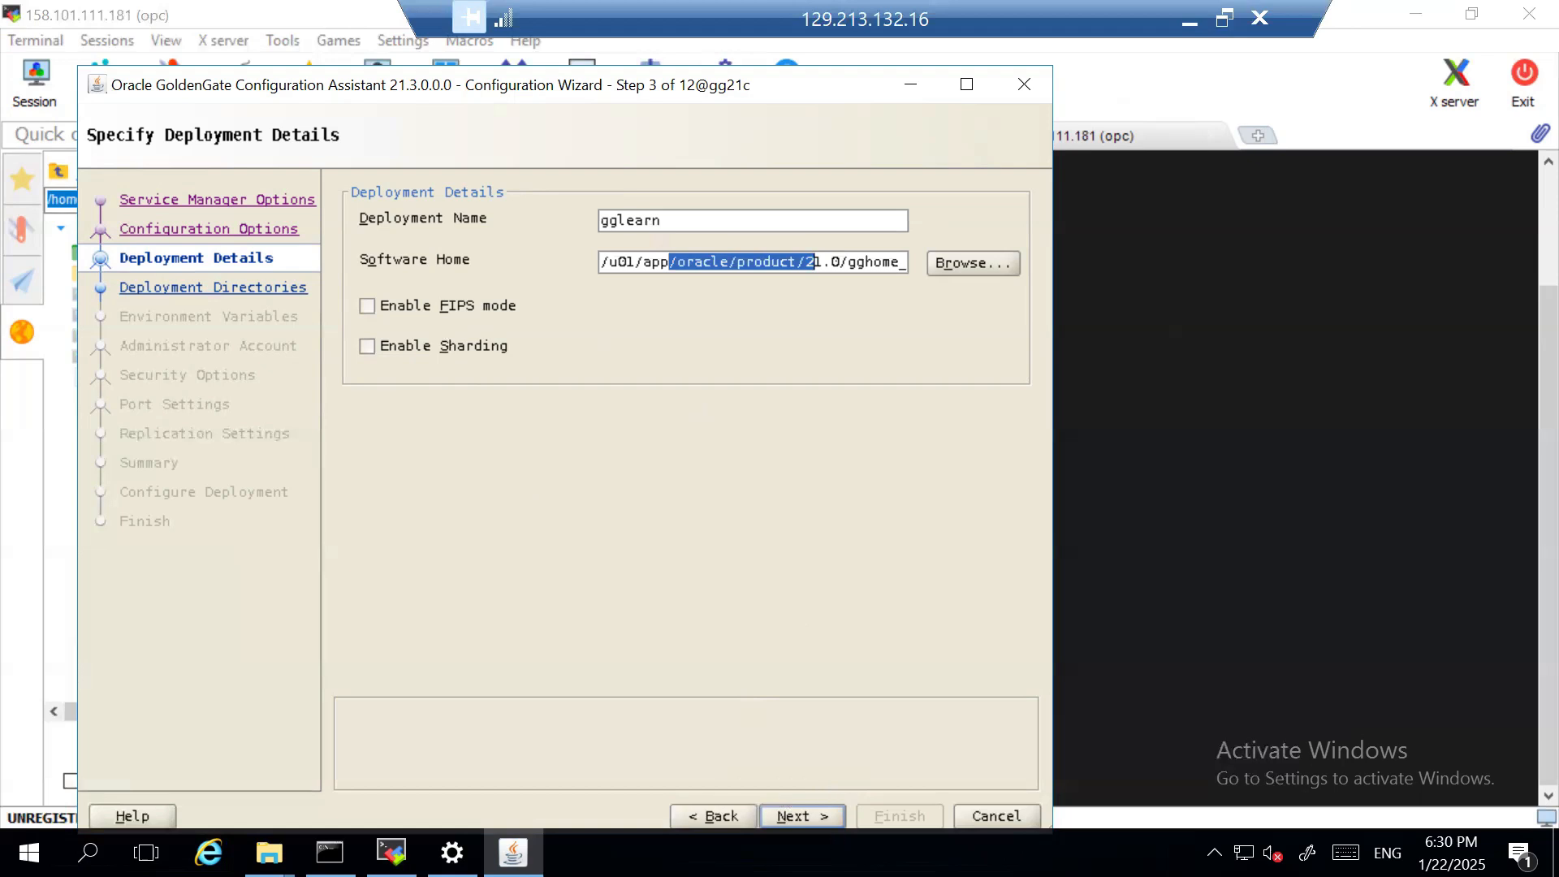
left_click(807, 815)
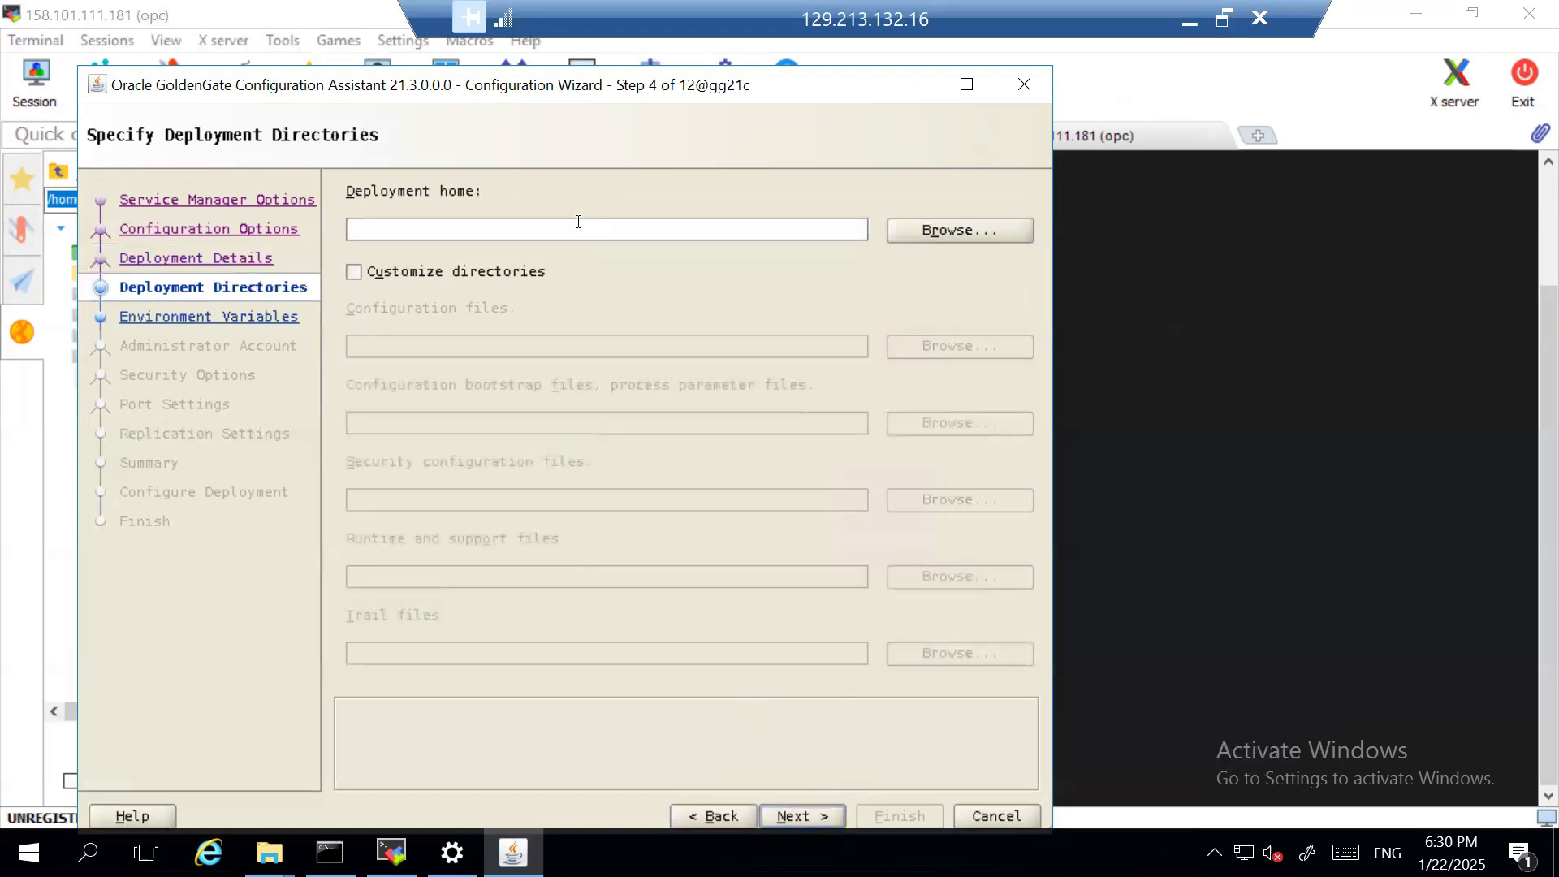
- Set the deployment home to the folder /u01/app/oracle/product/21.0/ogg_deploy
left_click(976, 232)
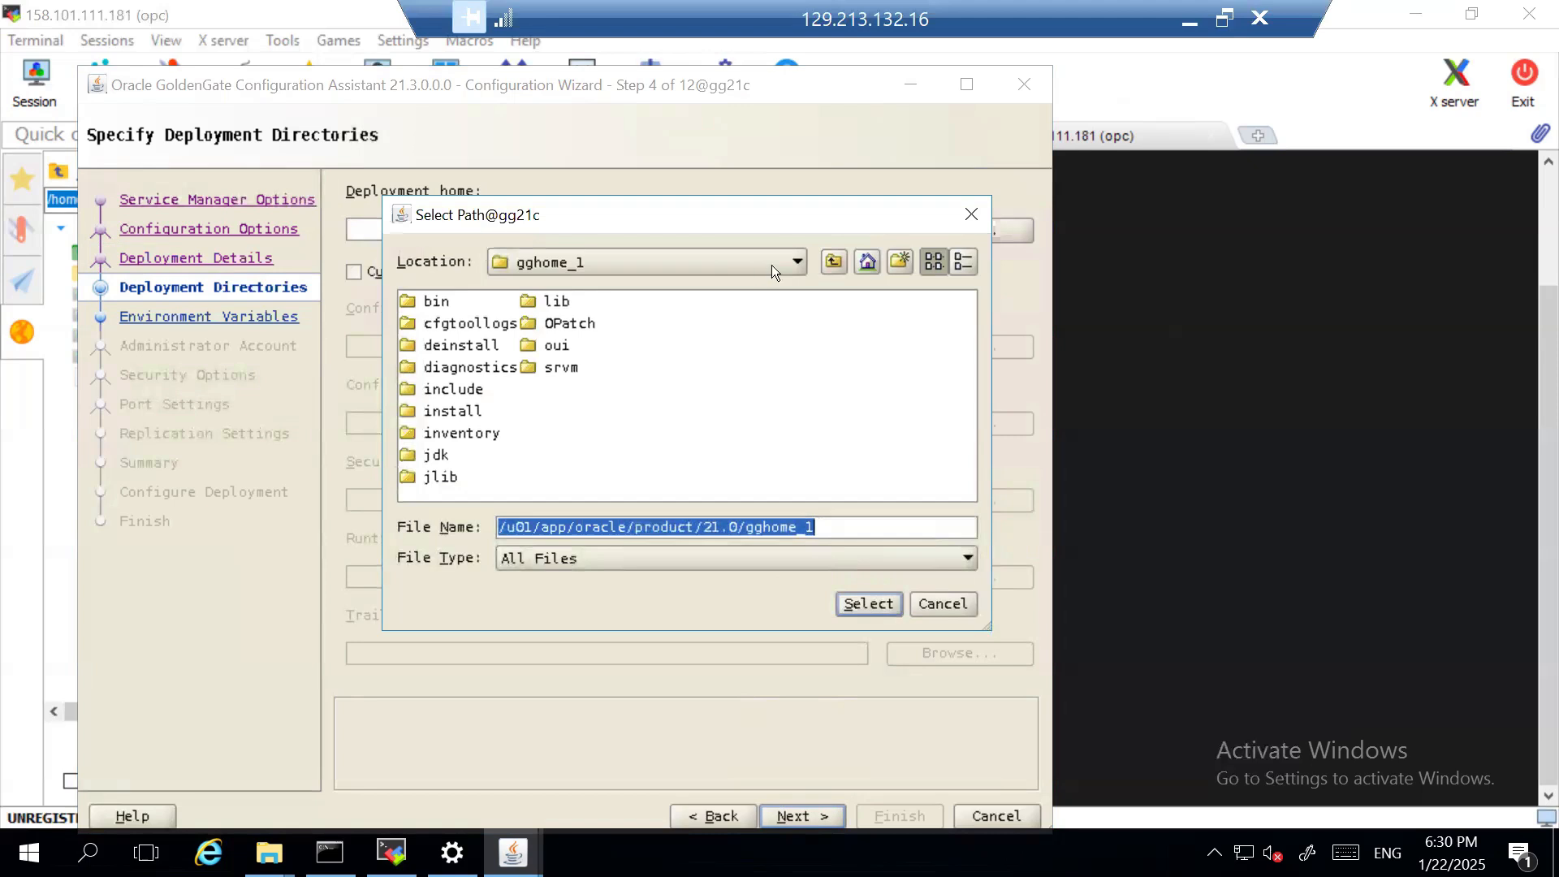
left_click(826, 263)
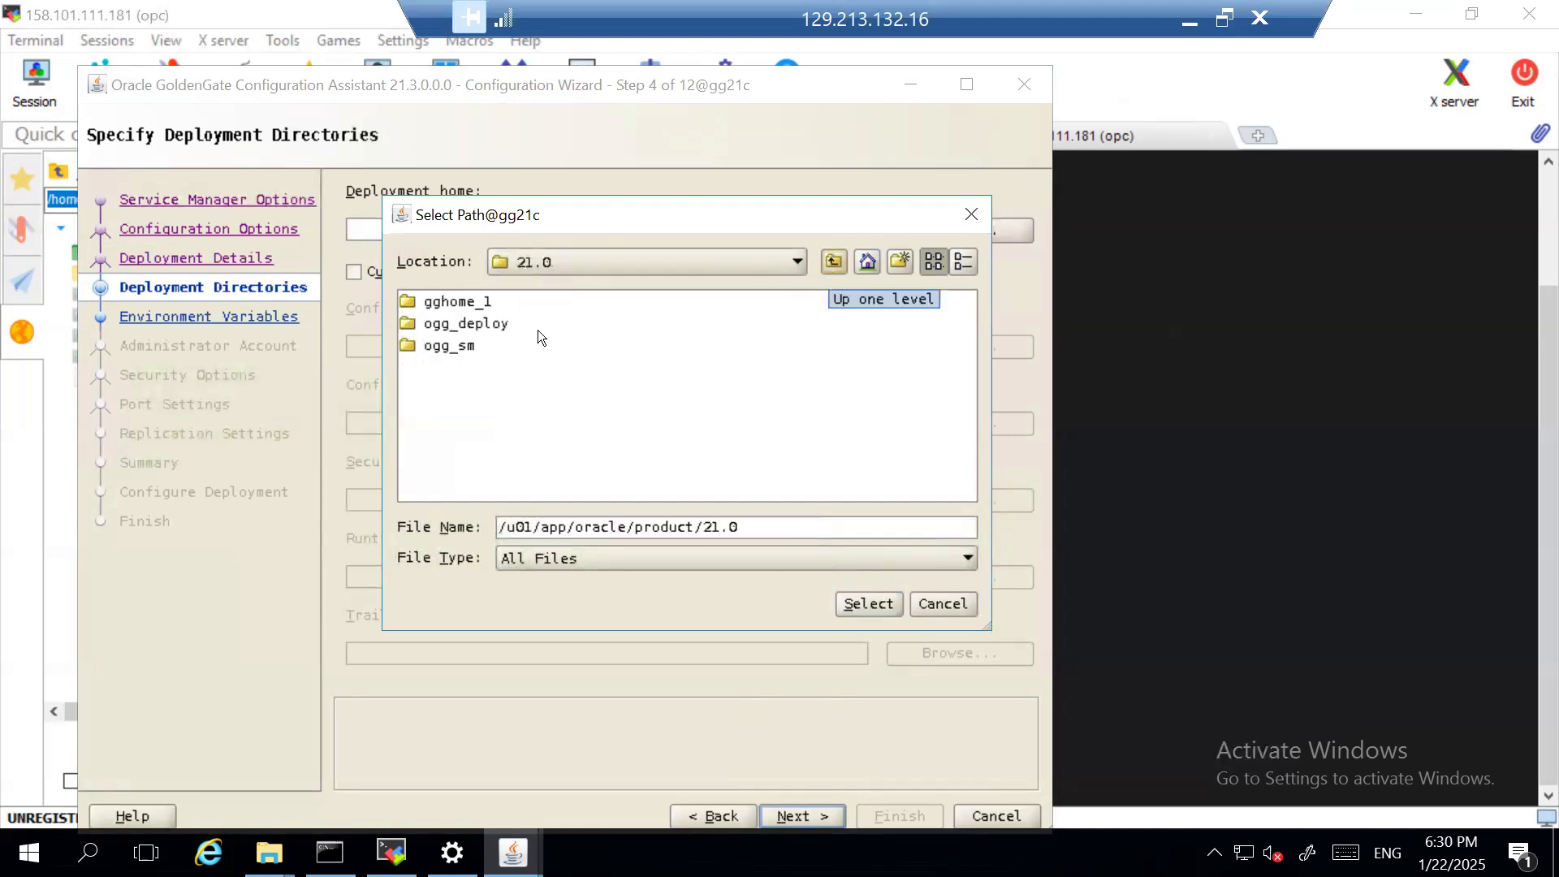
left_click(484, 325)
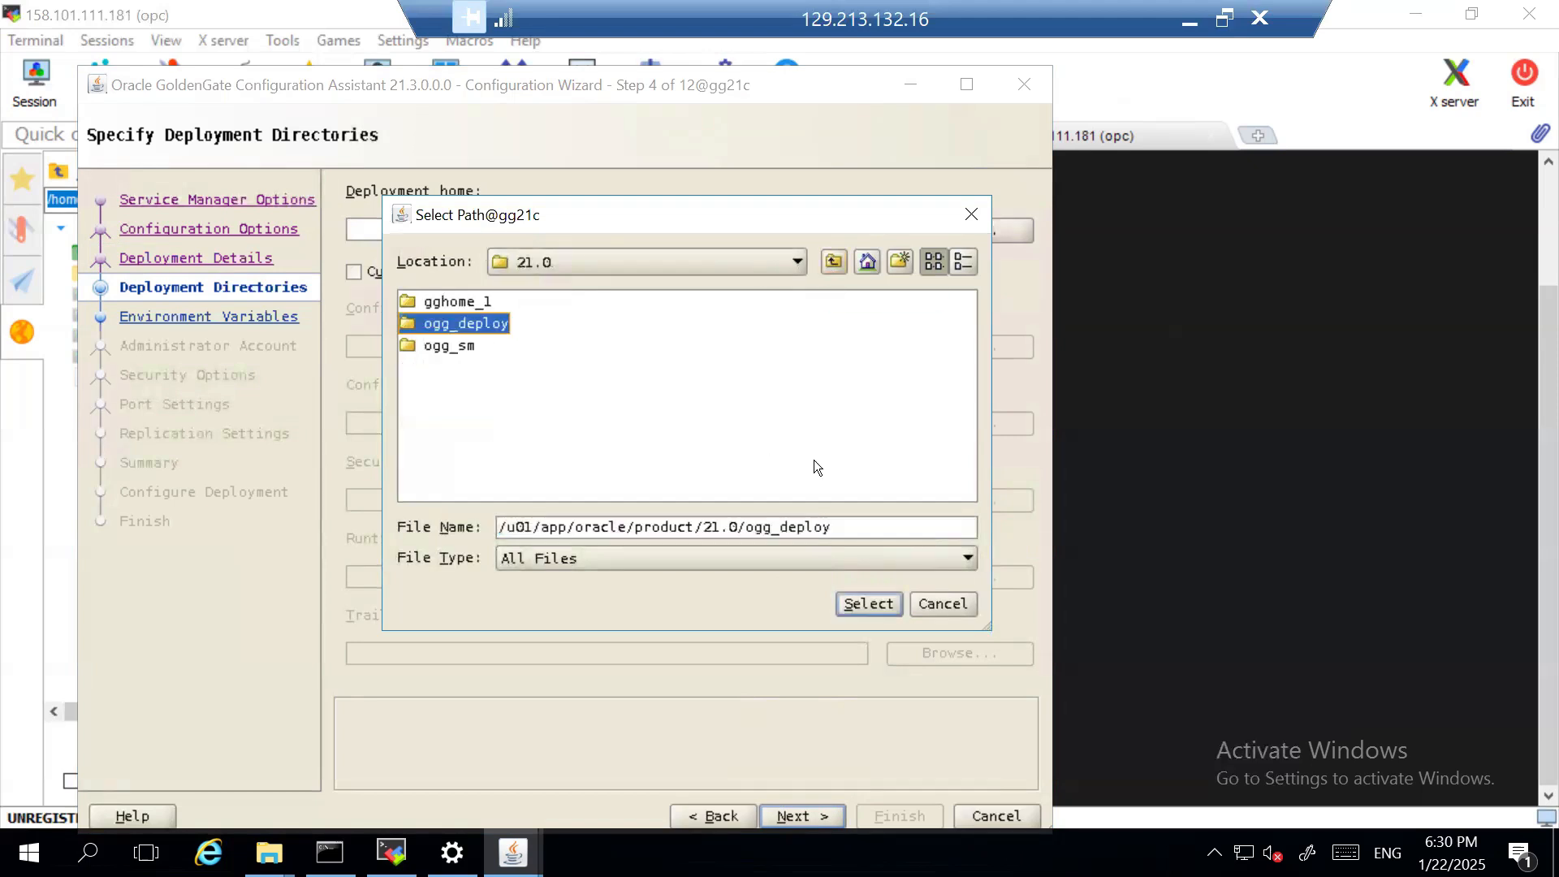
left_click(867, 604)
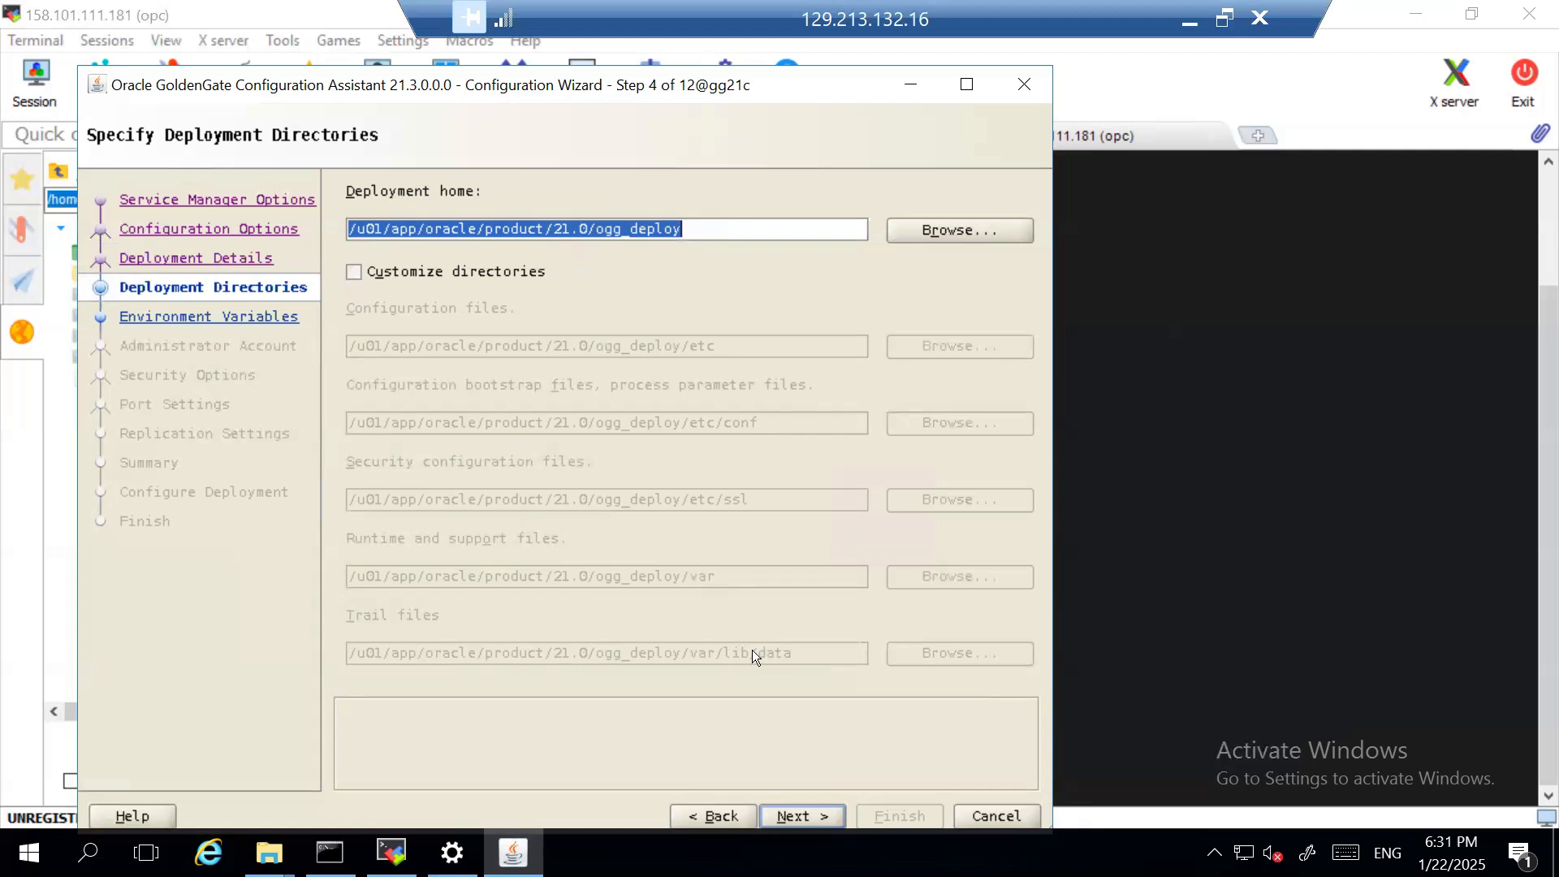
- Examine the customizable paths for configuration, security, runtime and trail files, leaving directory customization switched off
left_click(820, 811)
left_click(711, 815)
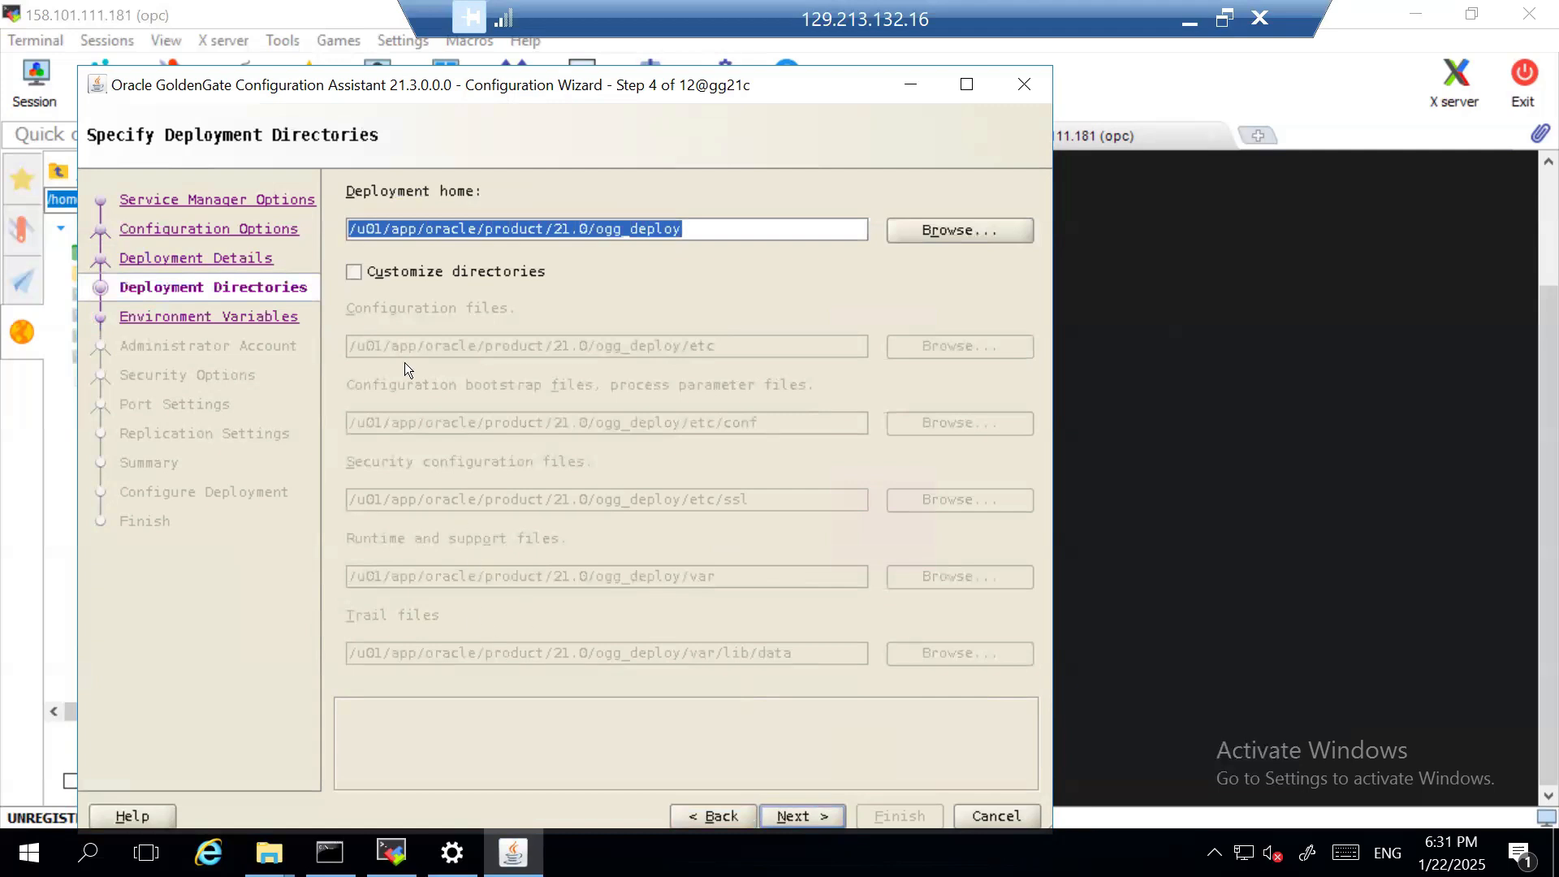
left_click(354, 271)
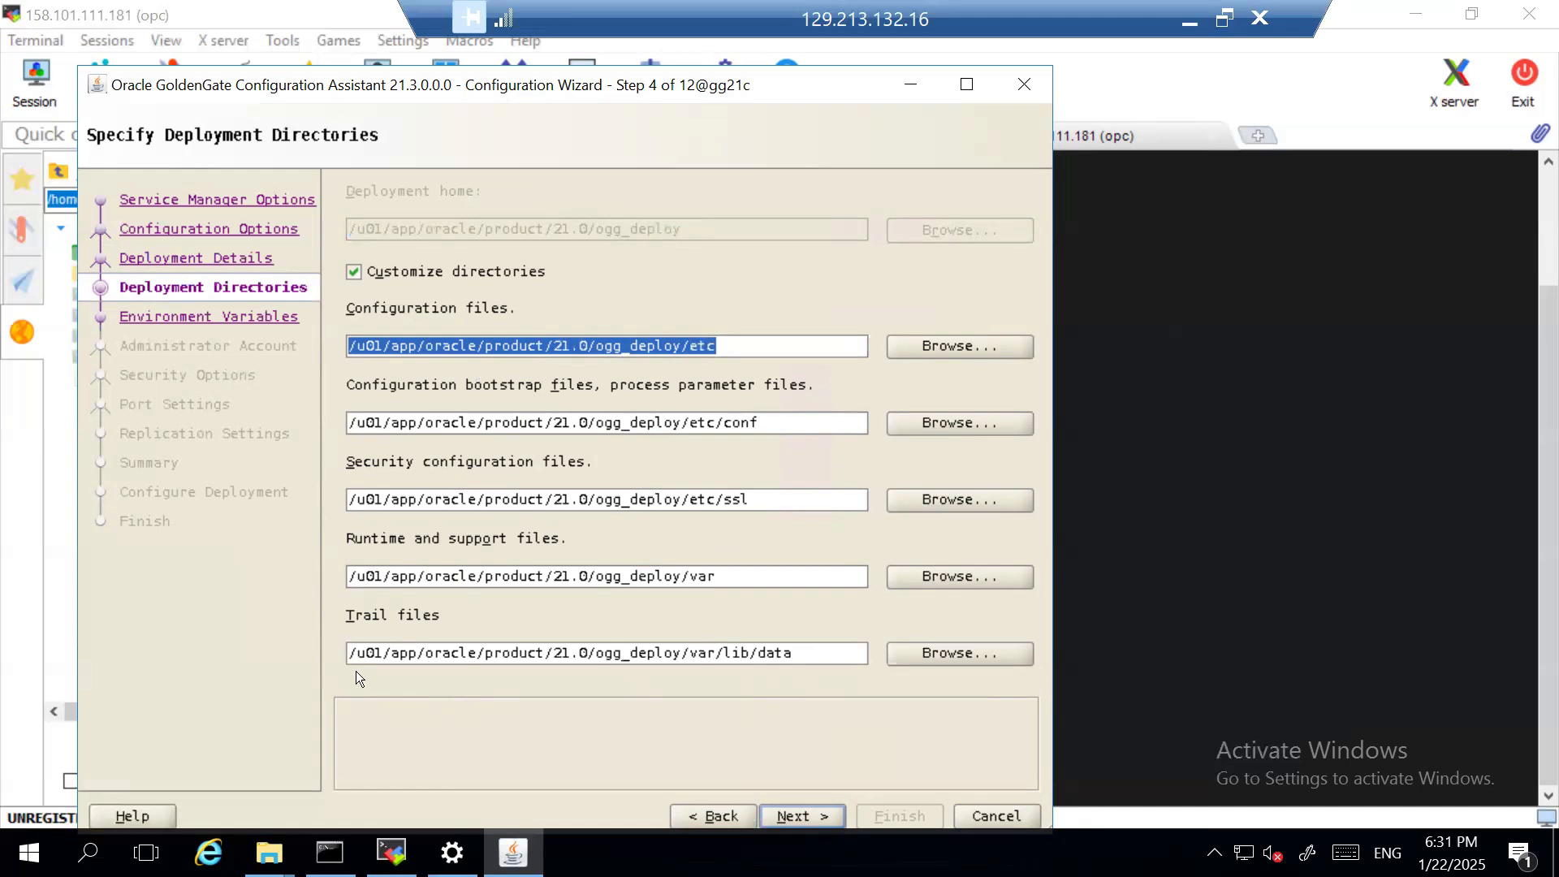
left_click(813, 654)
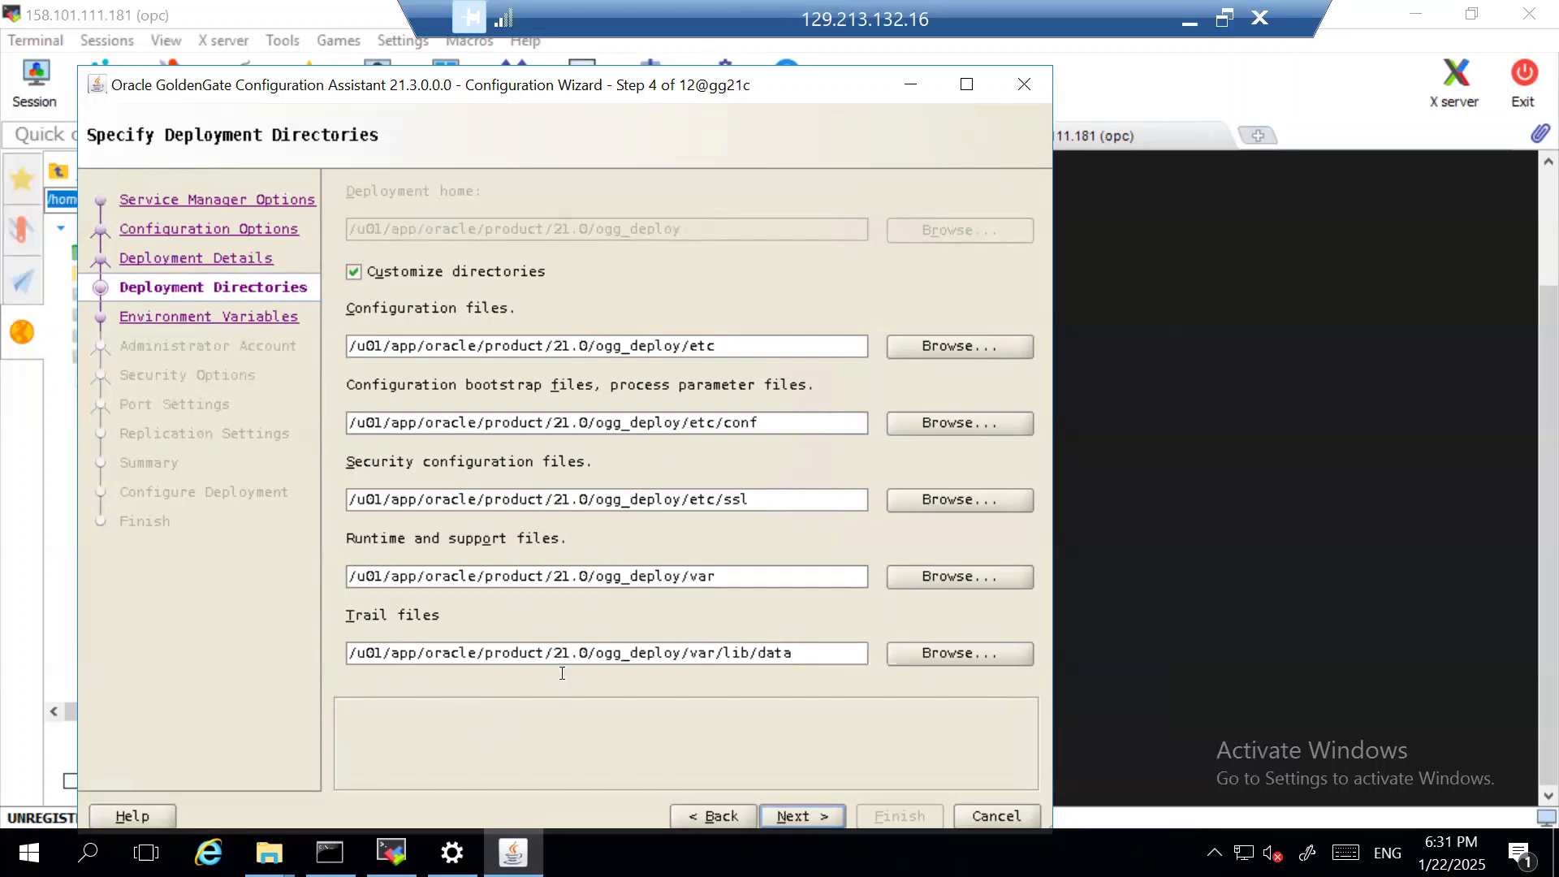
left_click(355, 271)
- Proceed to the environment variables and set TNS_ADMIN to /u01/app/oracle/product/21.0/network/admin
left_click(818, 815)
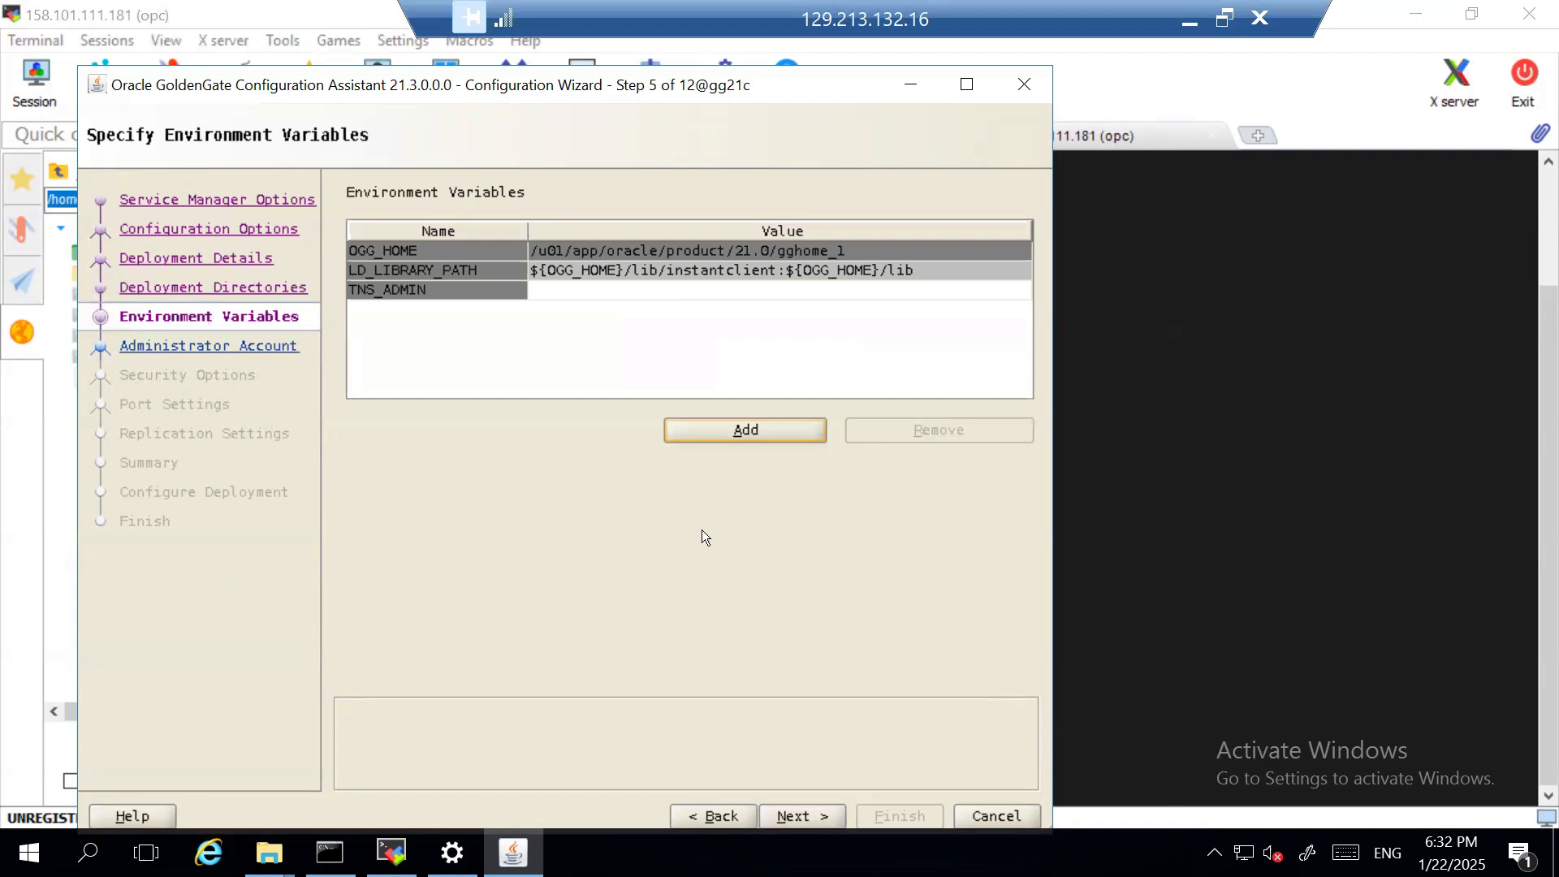
left_click(813, 813)
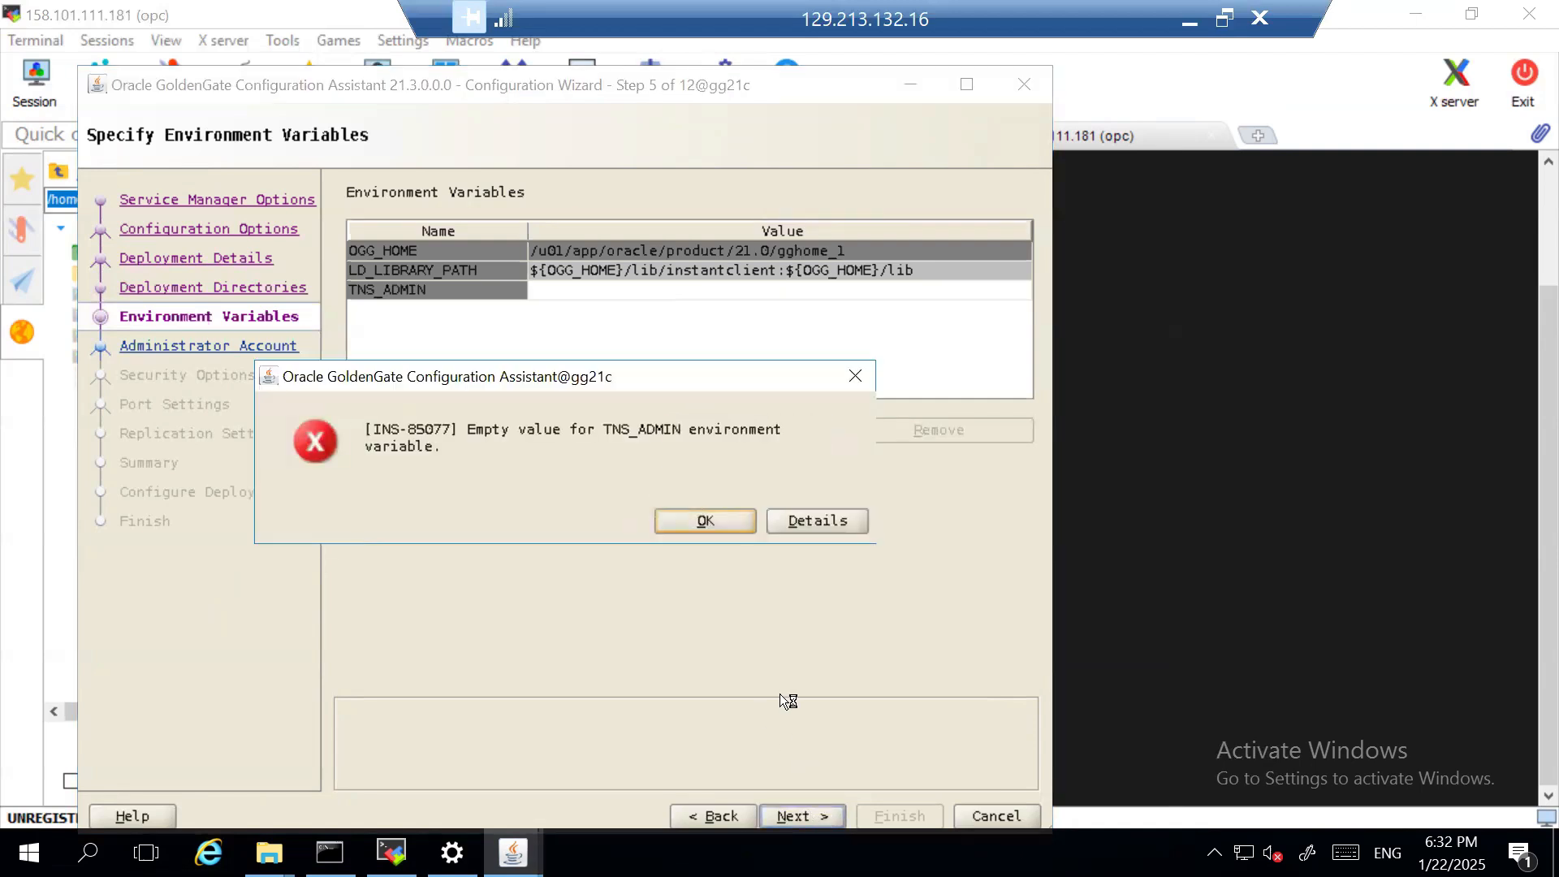
left_click(703, 522)
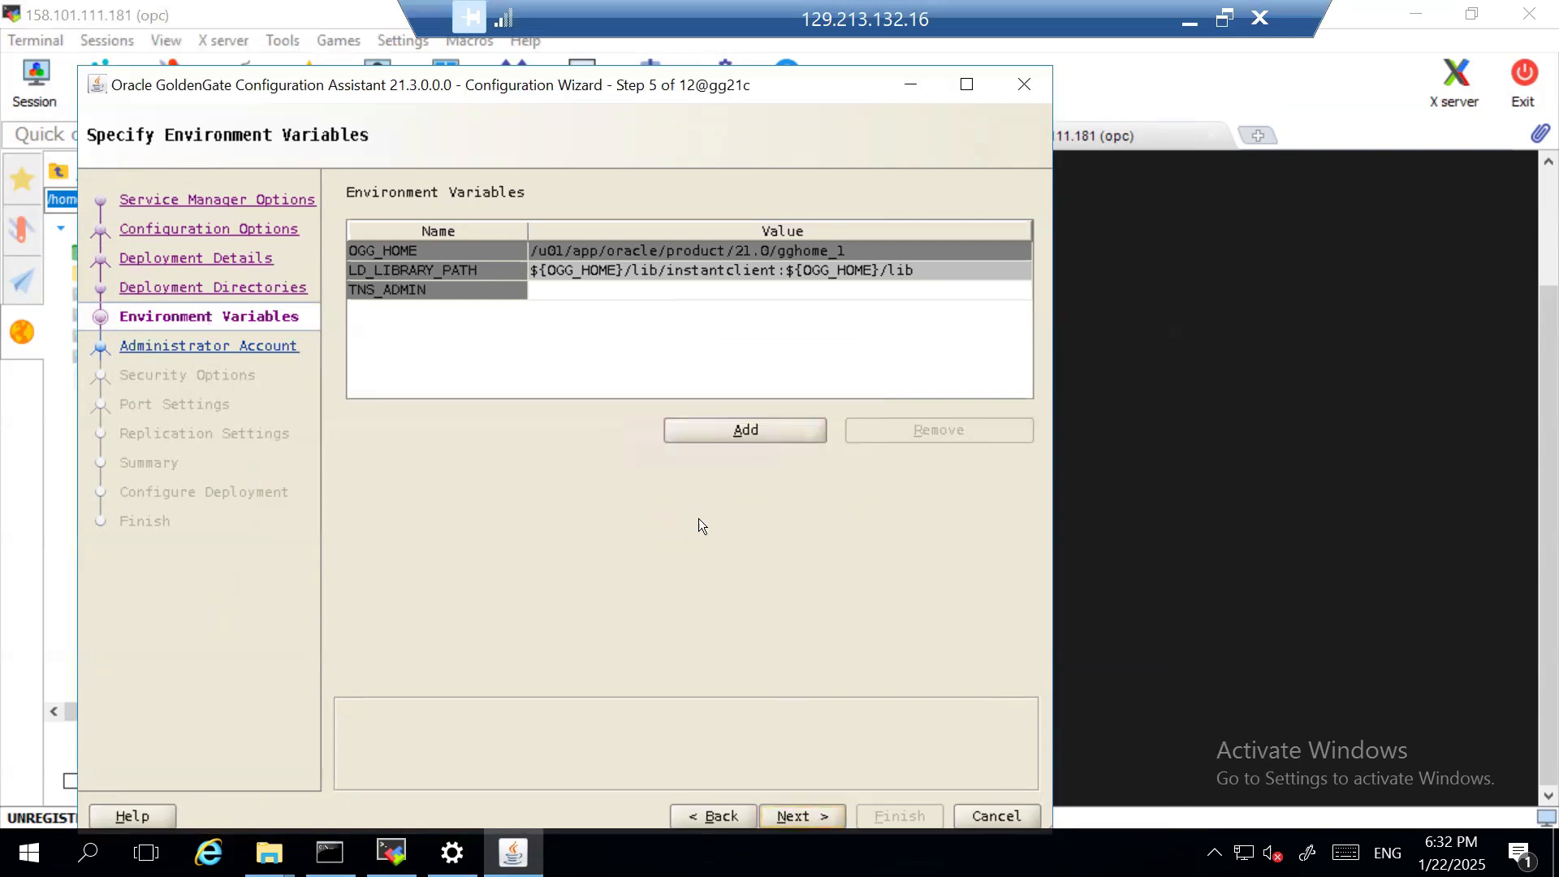
left_click(578, 290)
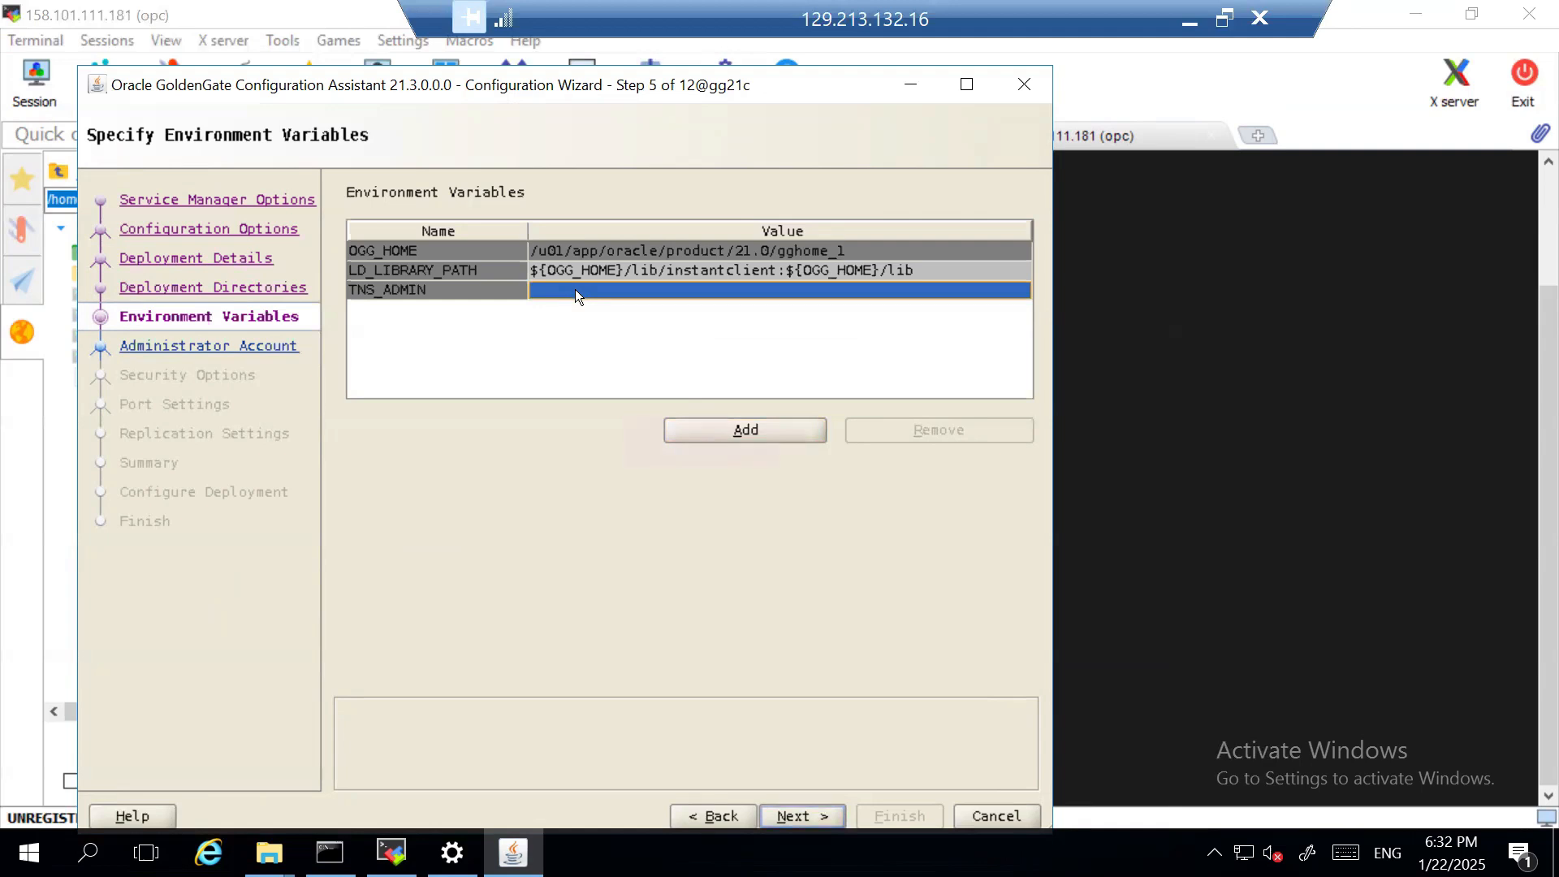
double_click(575, 289)
type("/")
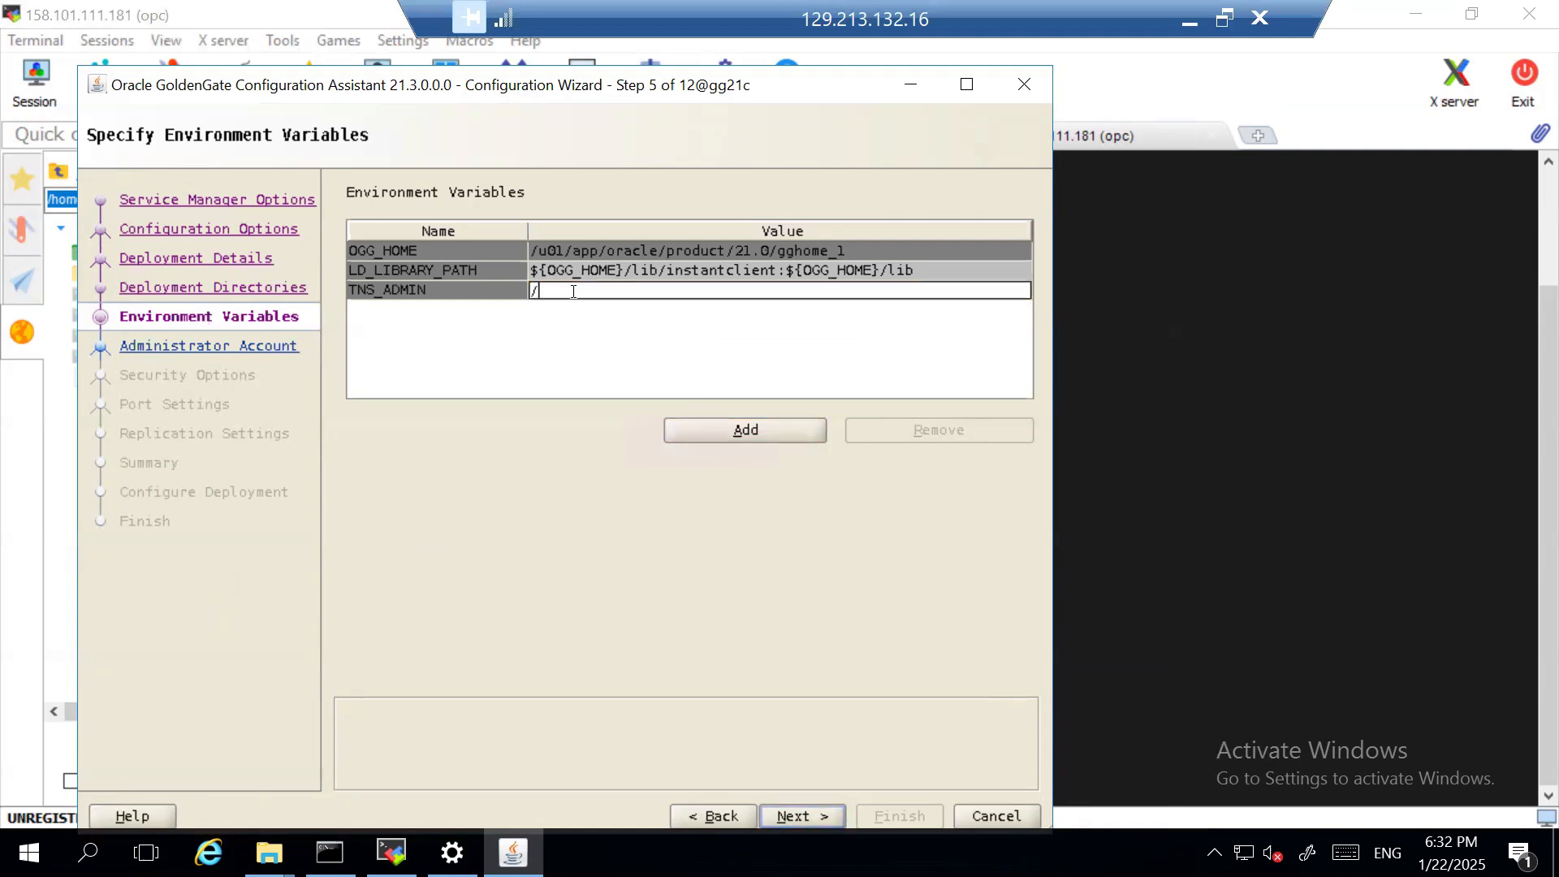
type("u01/app/oracle/product/21.0/network/adm")
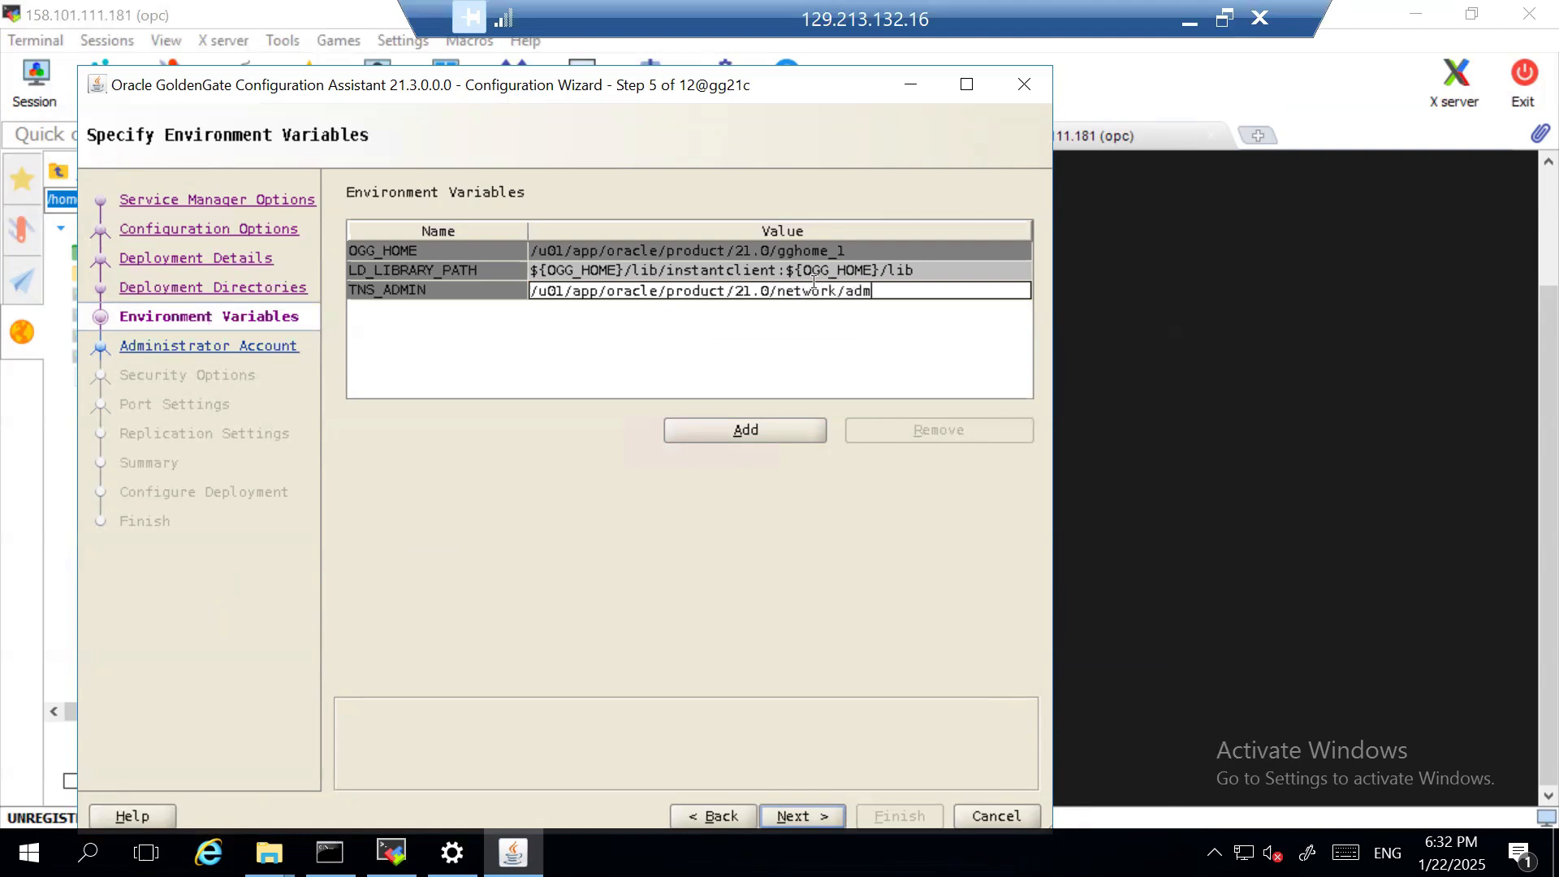
key("BackSpace")
type("dmin")
key("BackSpace")
key("BackSpace")
key("BackSpace")
key("BackSpace")
type("min")
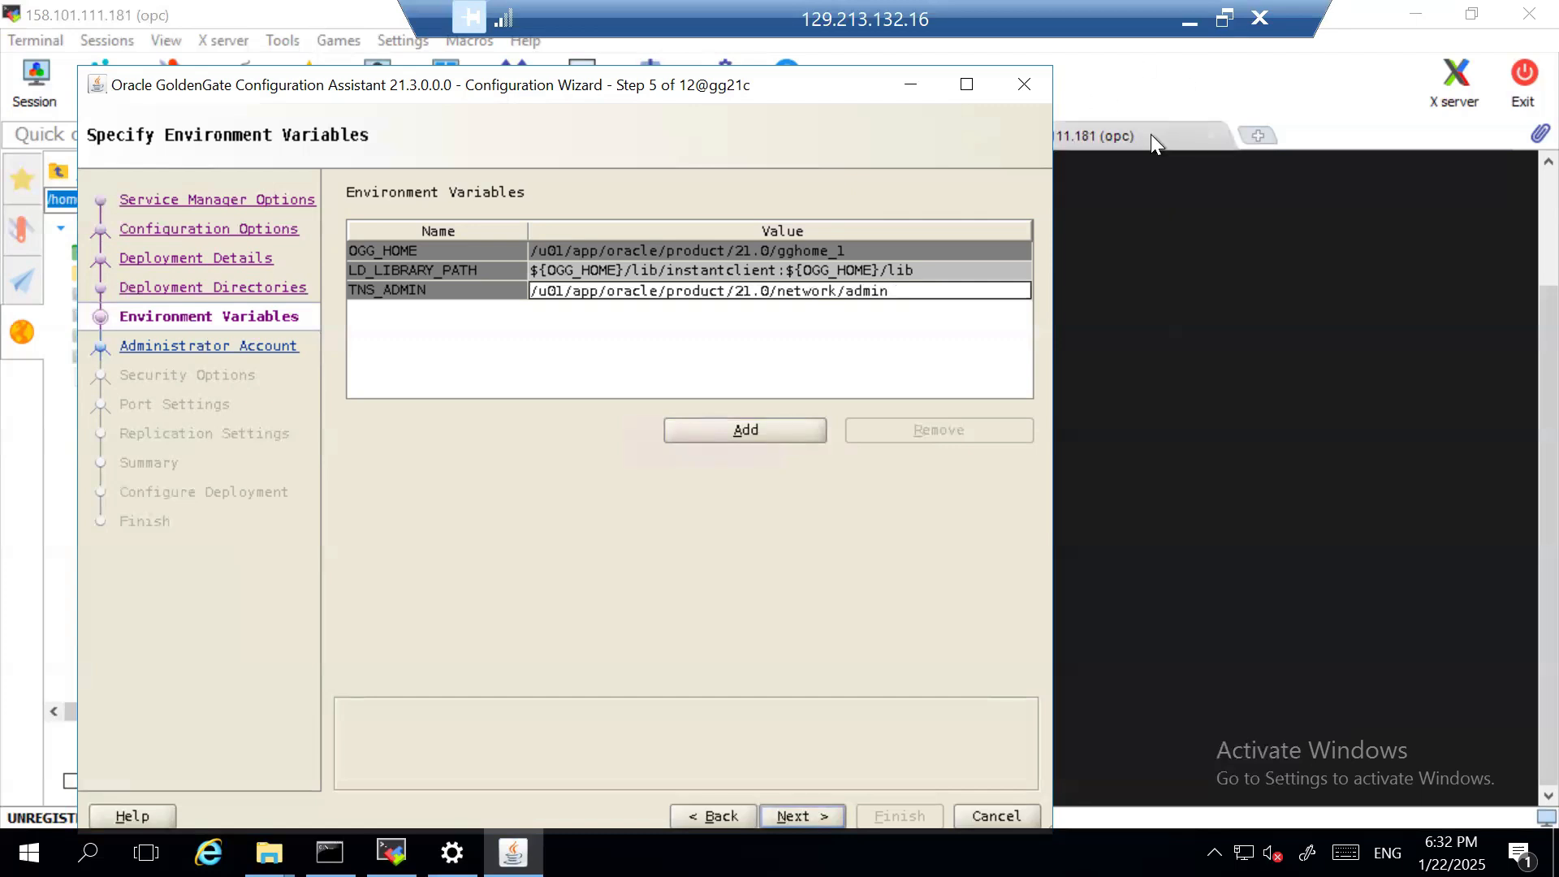
left_click(1076, 234)
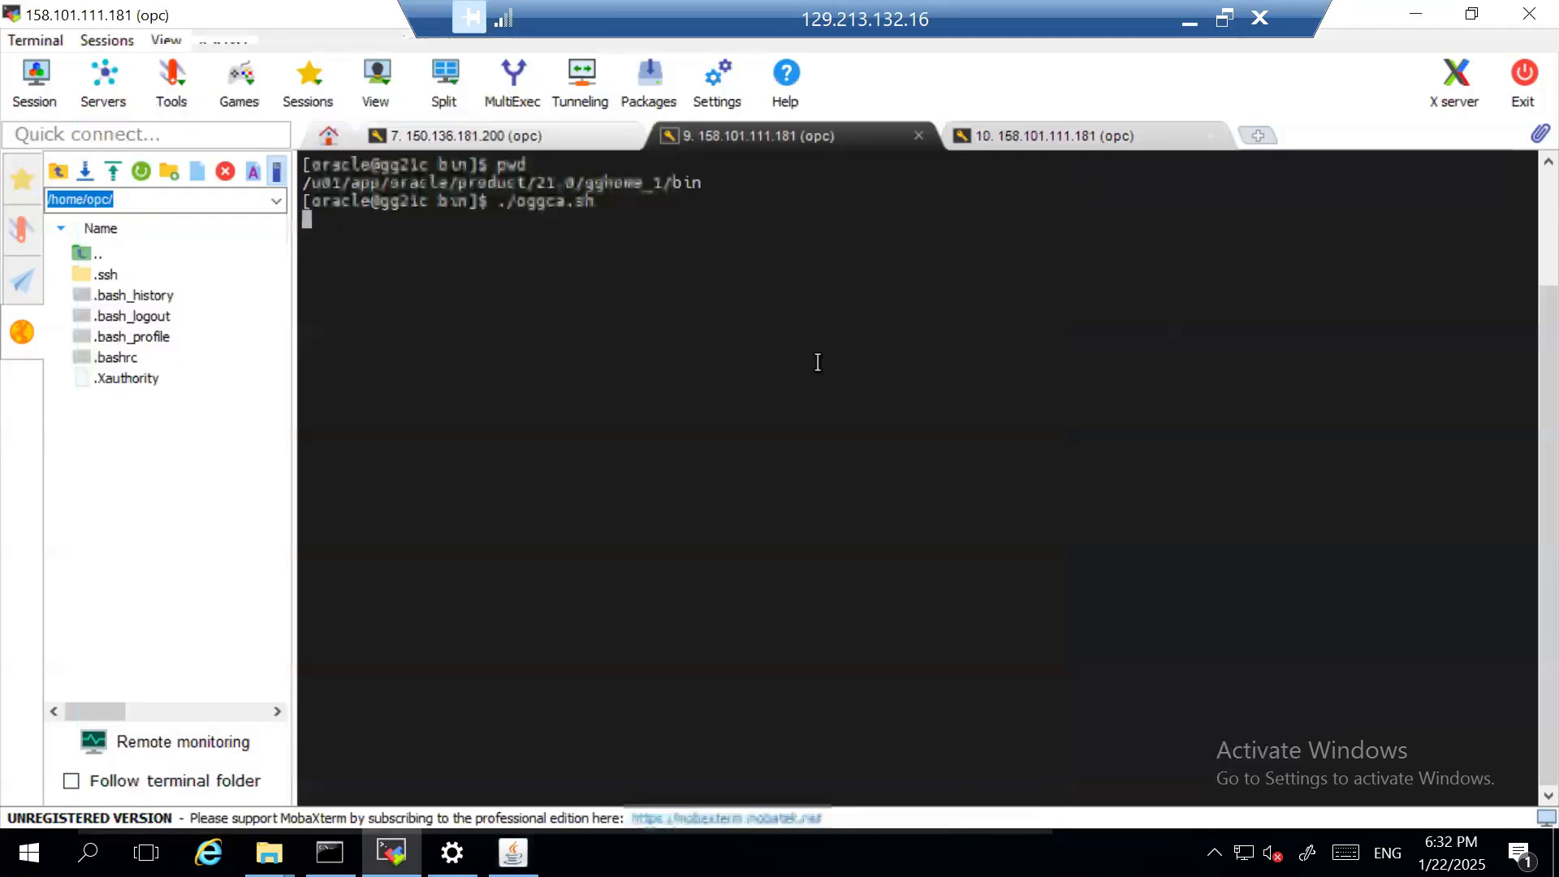
left_click(1019, 135)
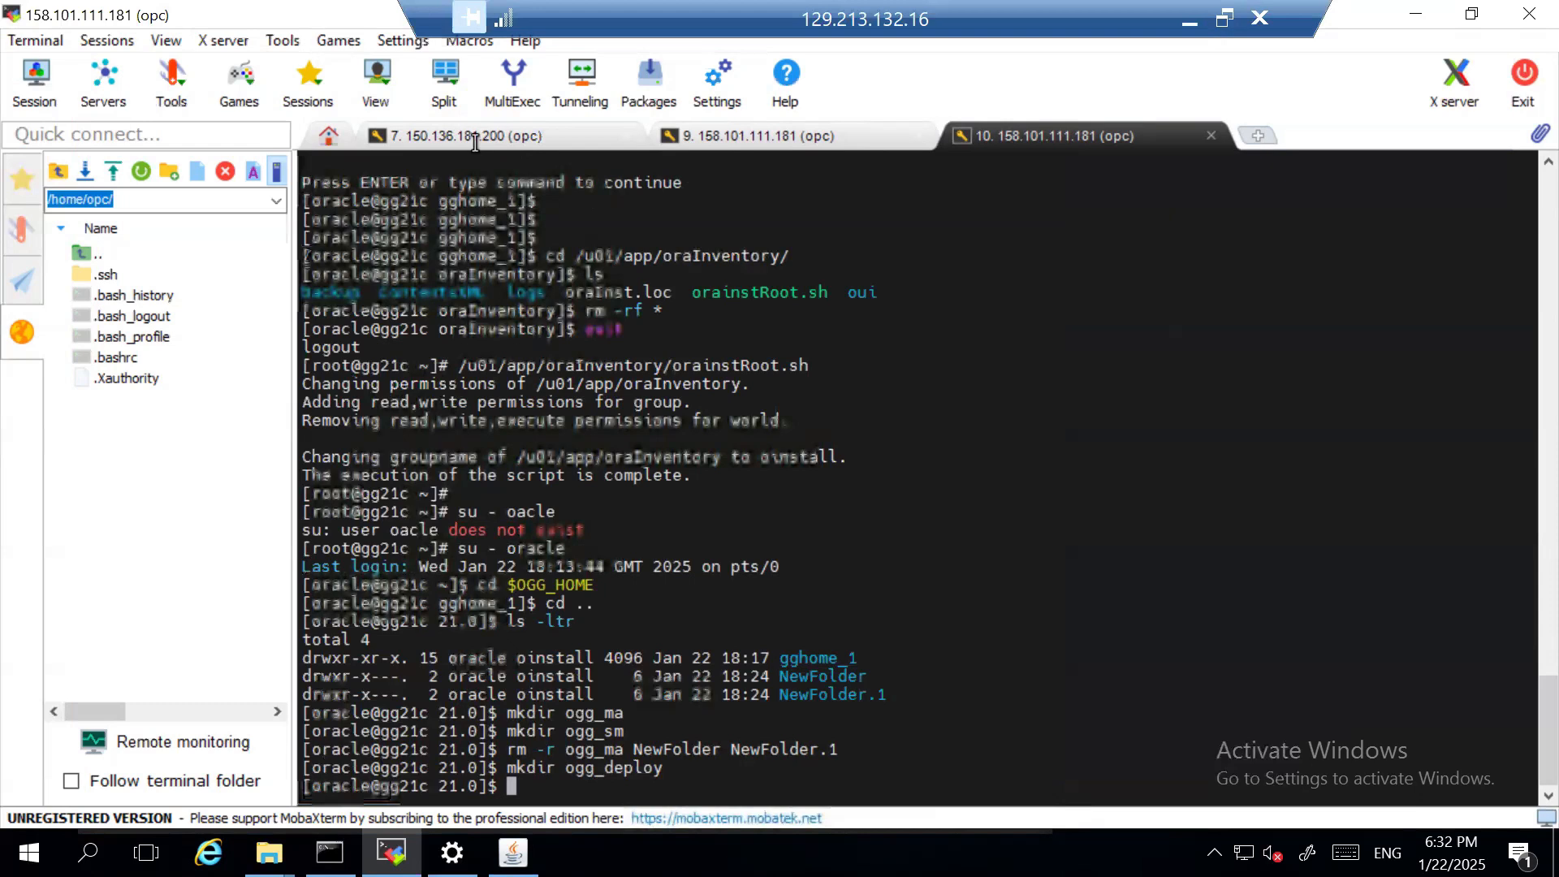
key("Return")
key("Return")
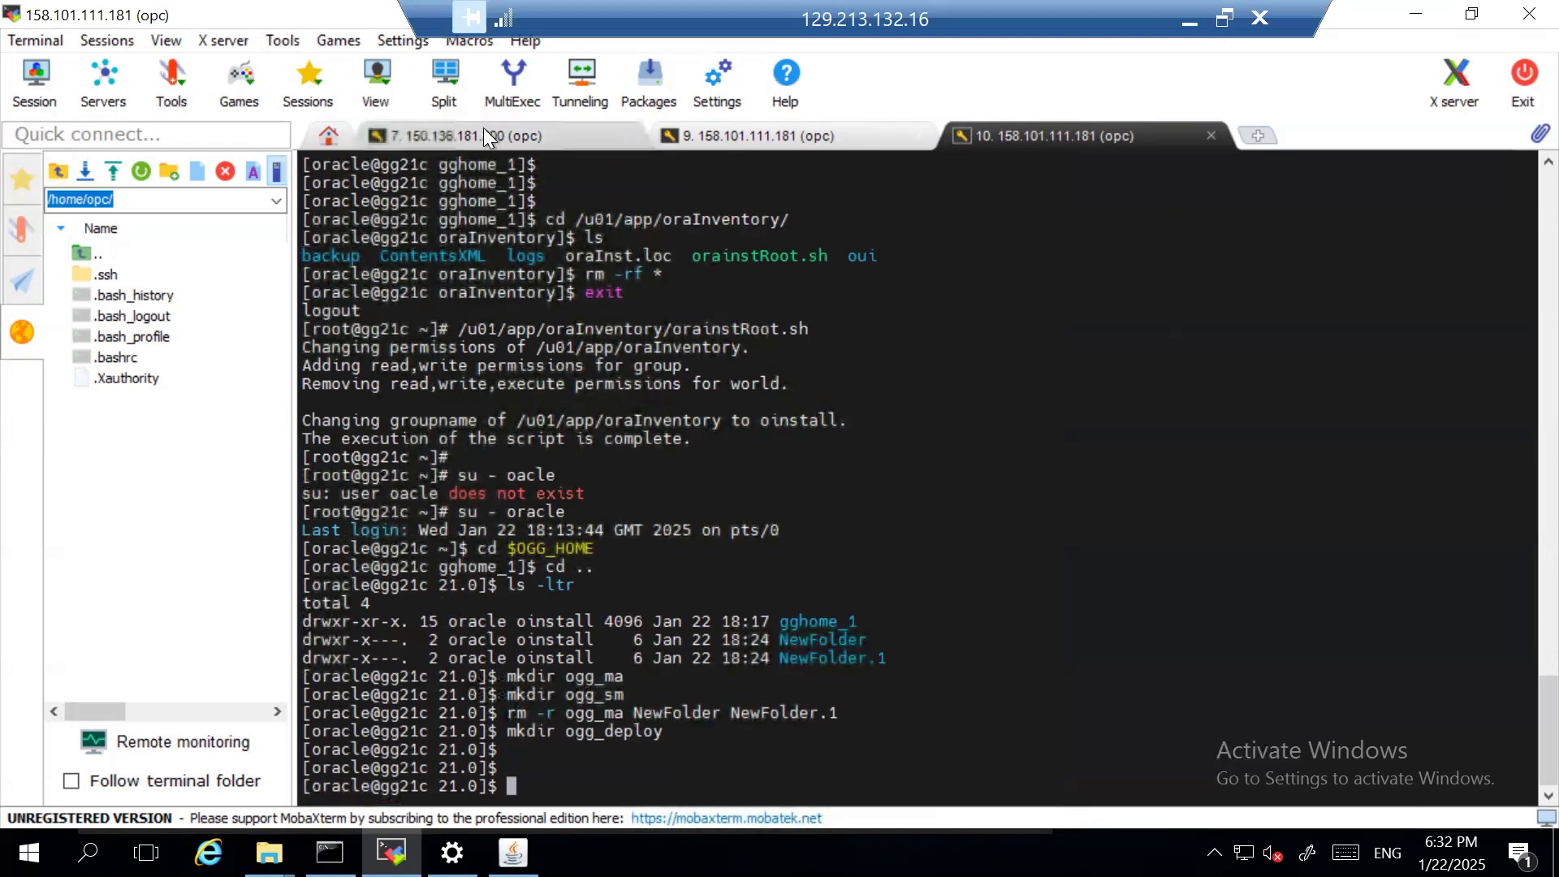
left_click(479, 136)
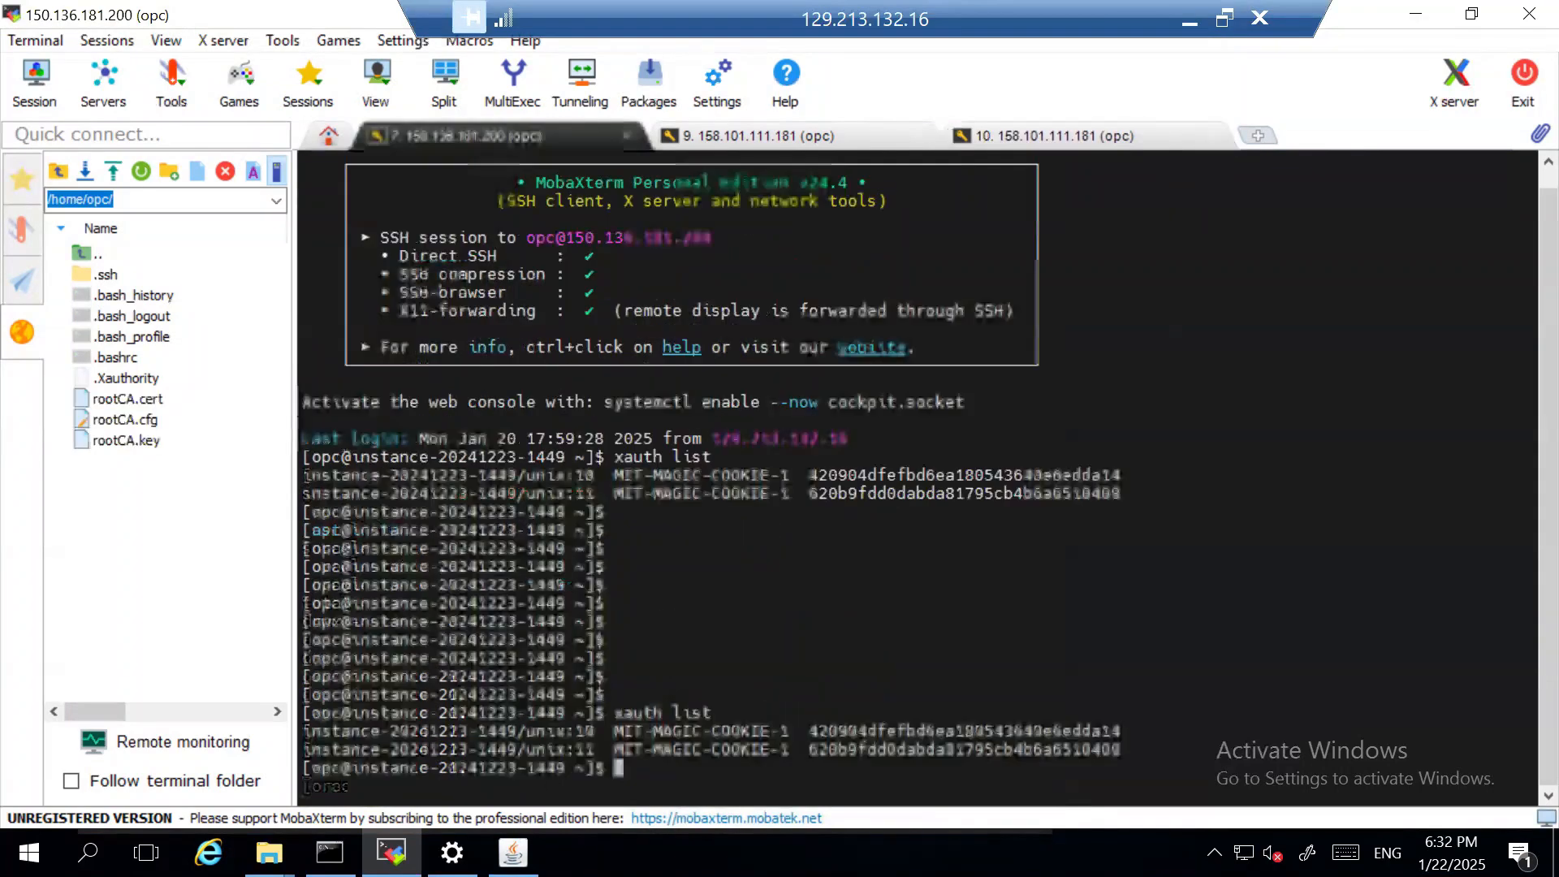
left_click(513, 852)
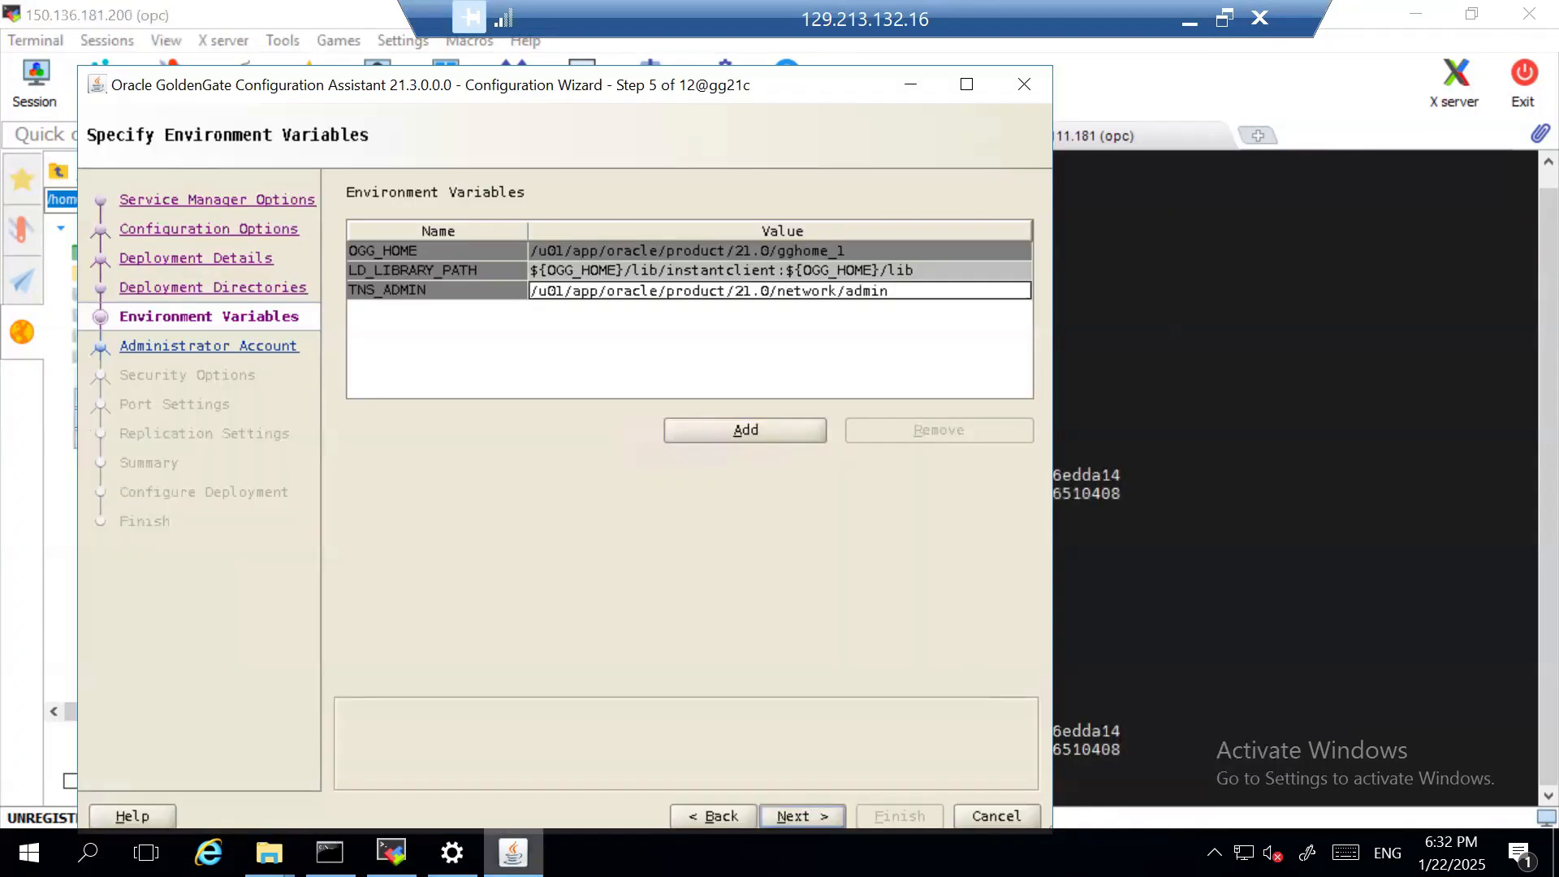
- Proceed to the administrator account, enter username oggadmin with the account password and its confirmation, and disable the strong password policy
left_click(831, 810)
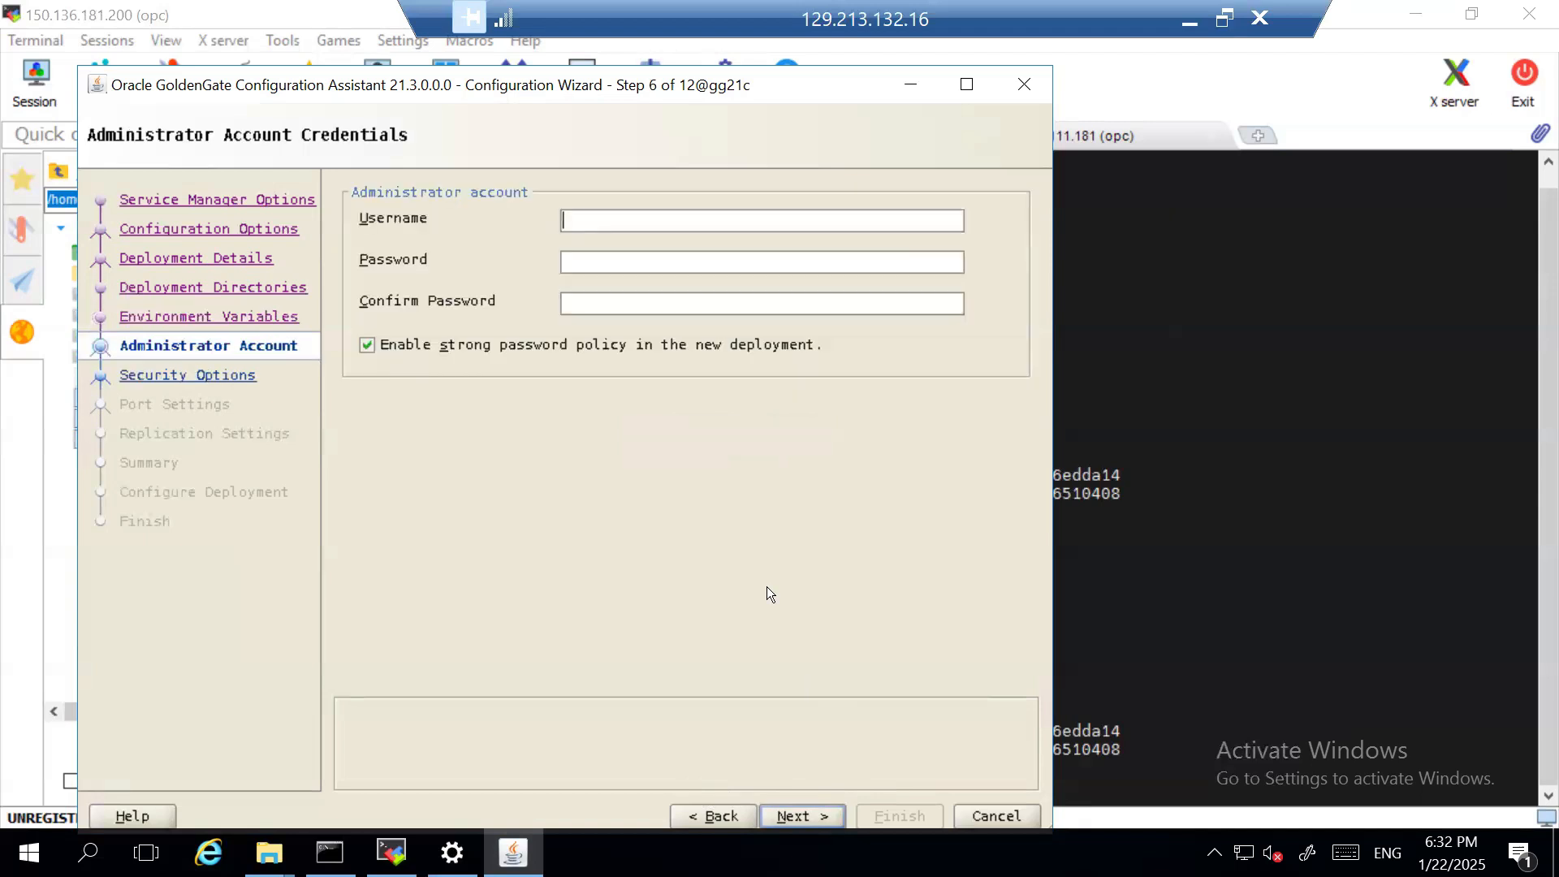
type("oggadmin")
key("Tab")
type("***********")
key("Tab")
type("***********")
left_click(367, 345)
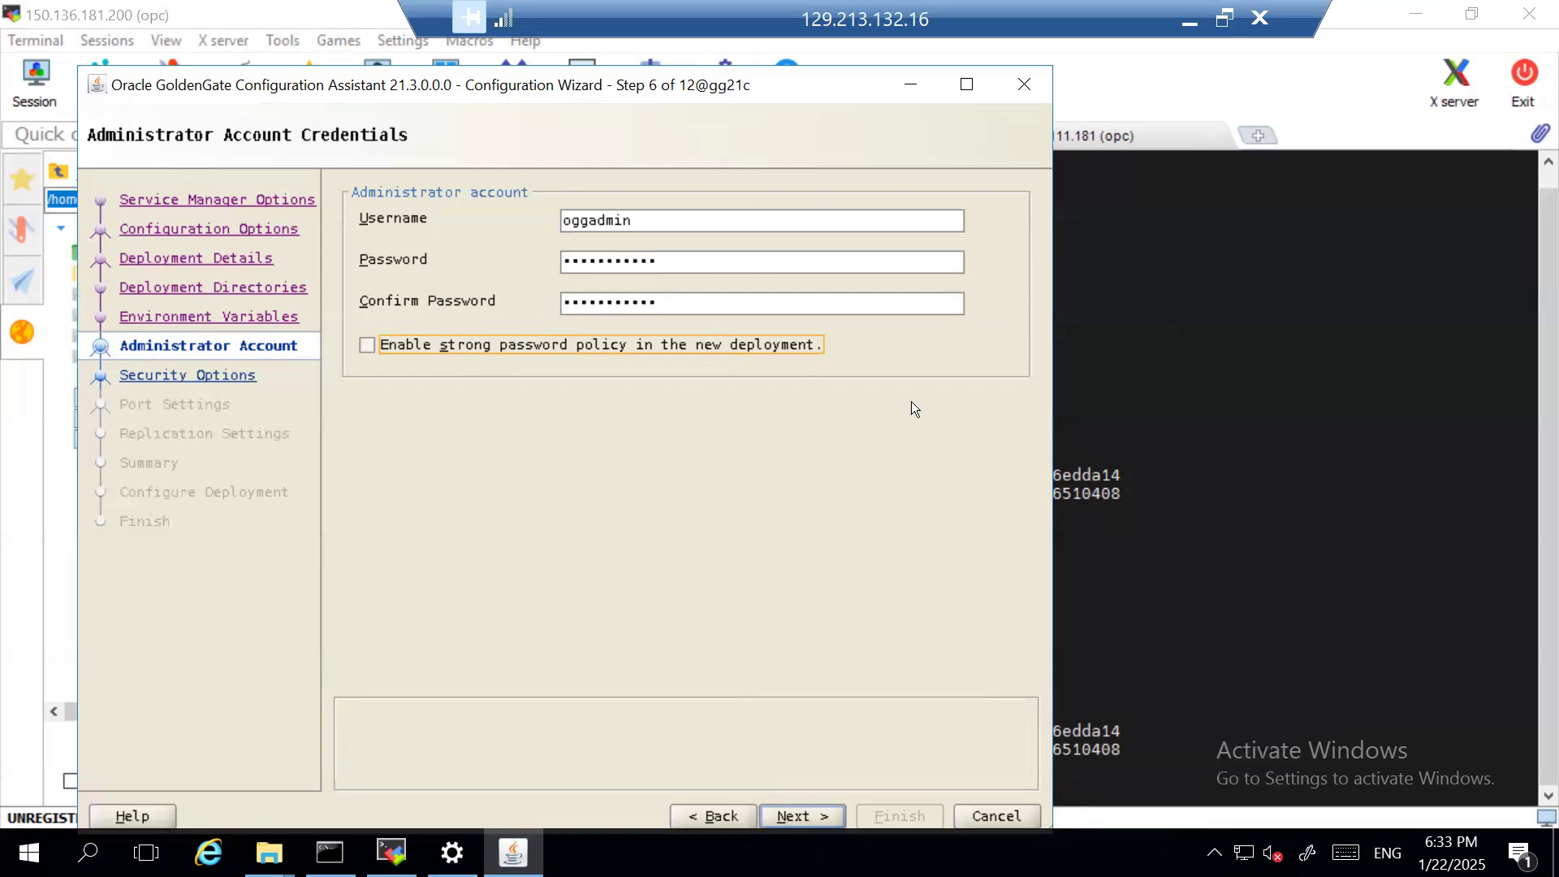
- Proceed to the security options, disable SSL / TLS security for the deployment, and continue to the port settings
left_click(799, 812)
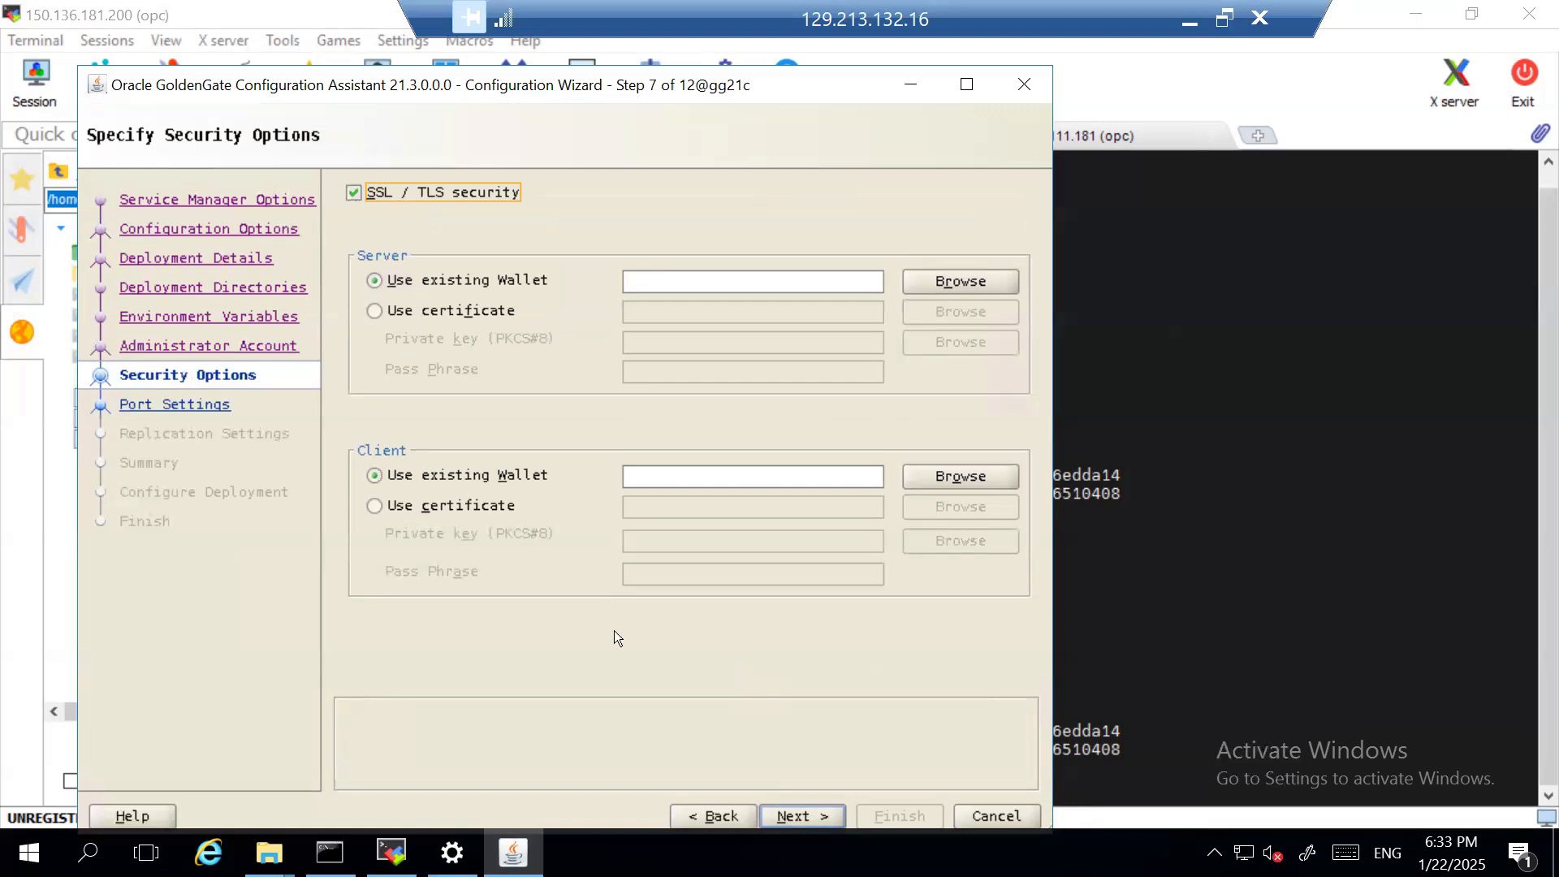
left_click(354, 193)
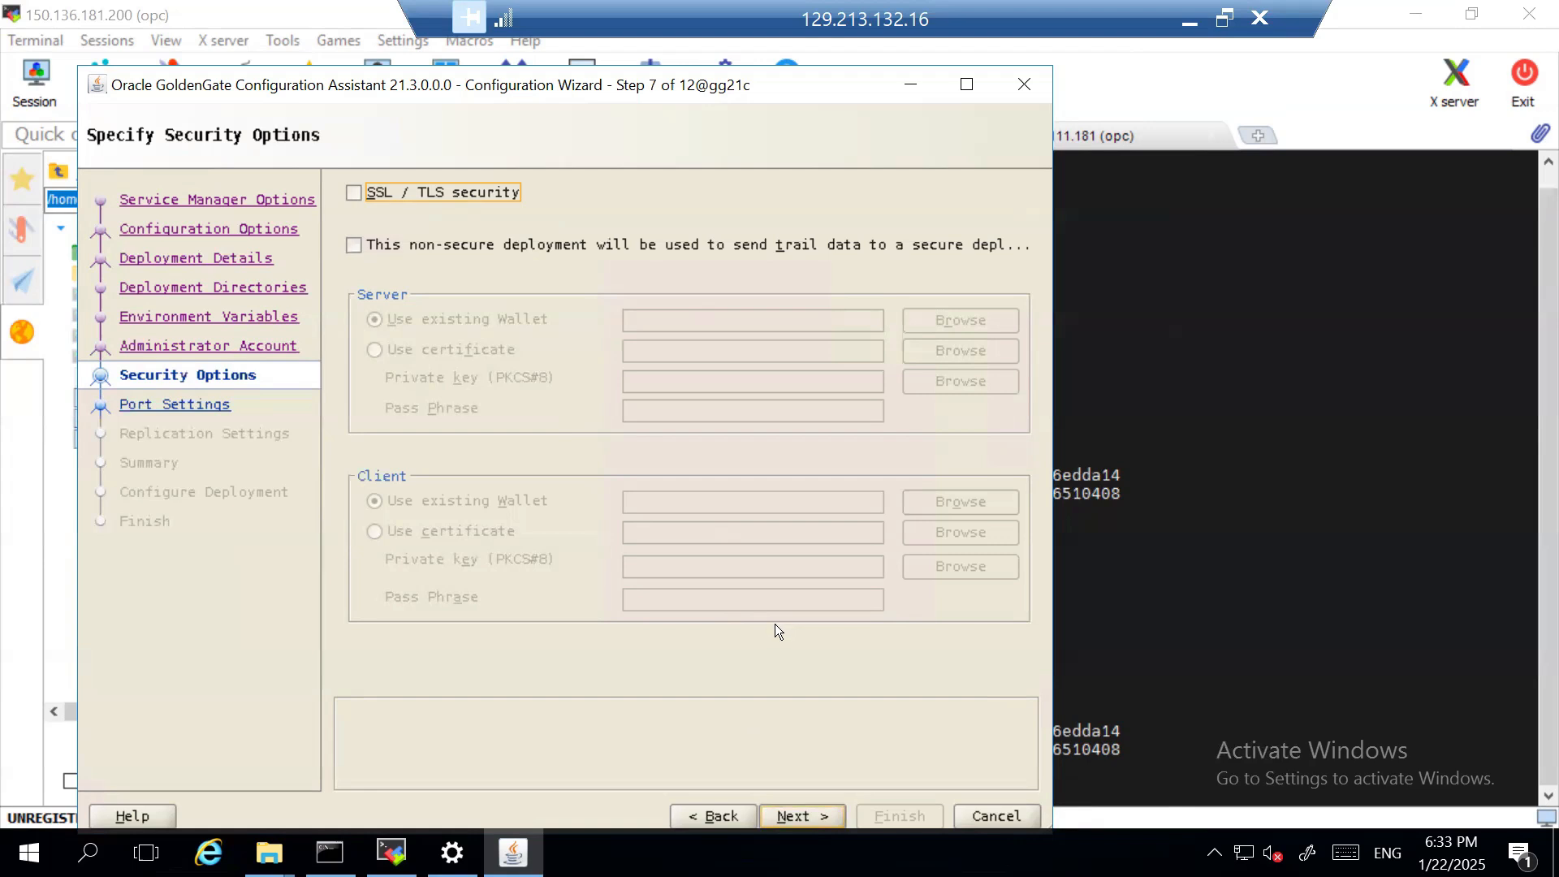
key("Return")
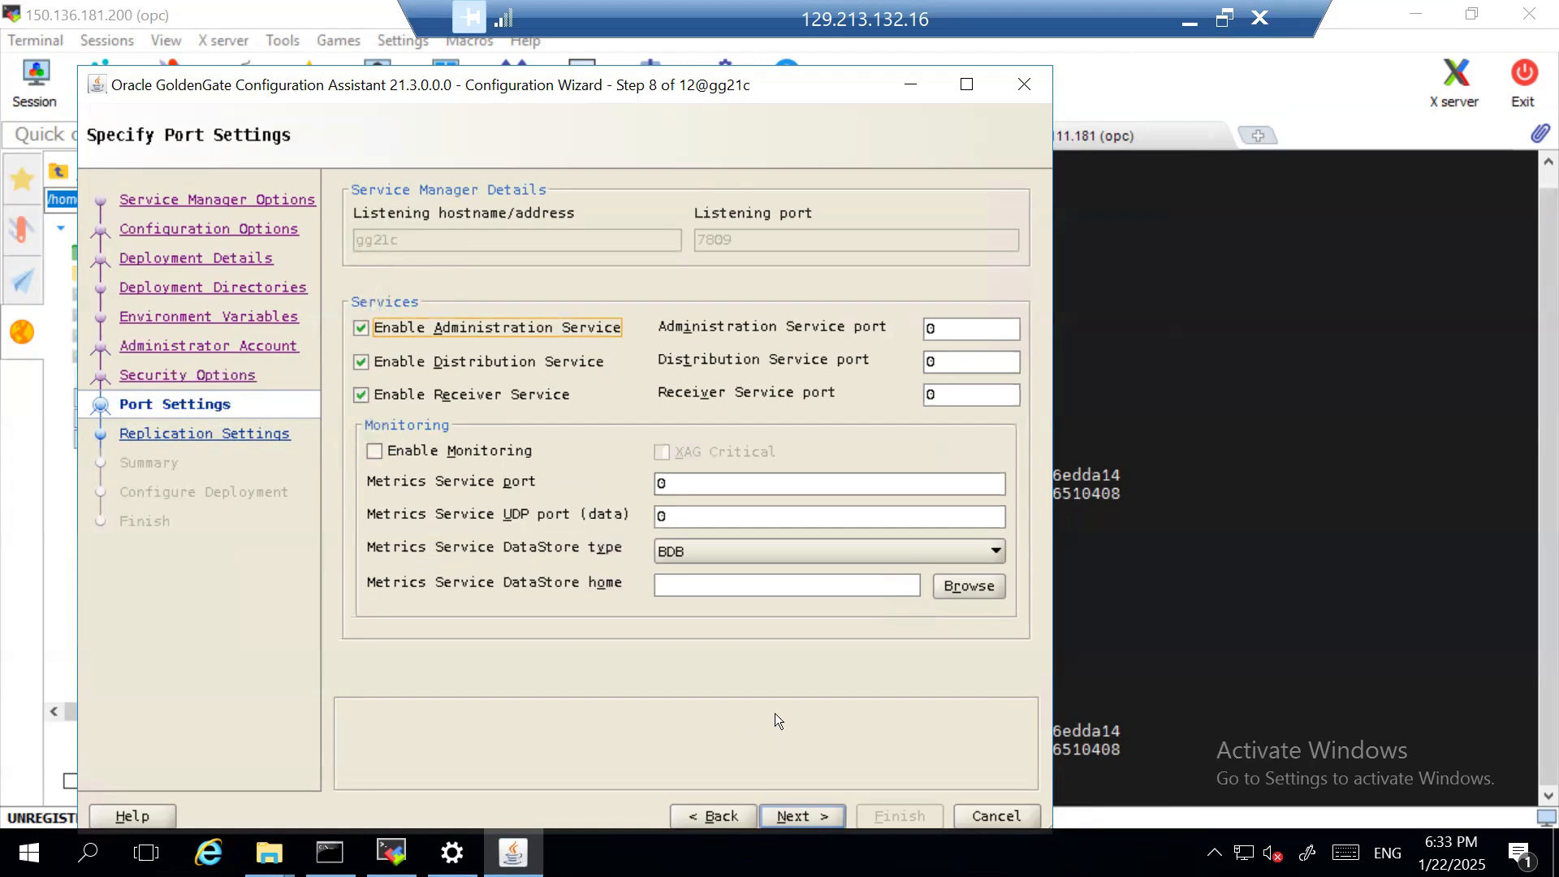
- Set the Administration Service port to 7810 and let the other service ports fill in automatically
left_click(822, 814)
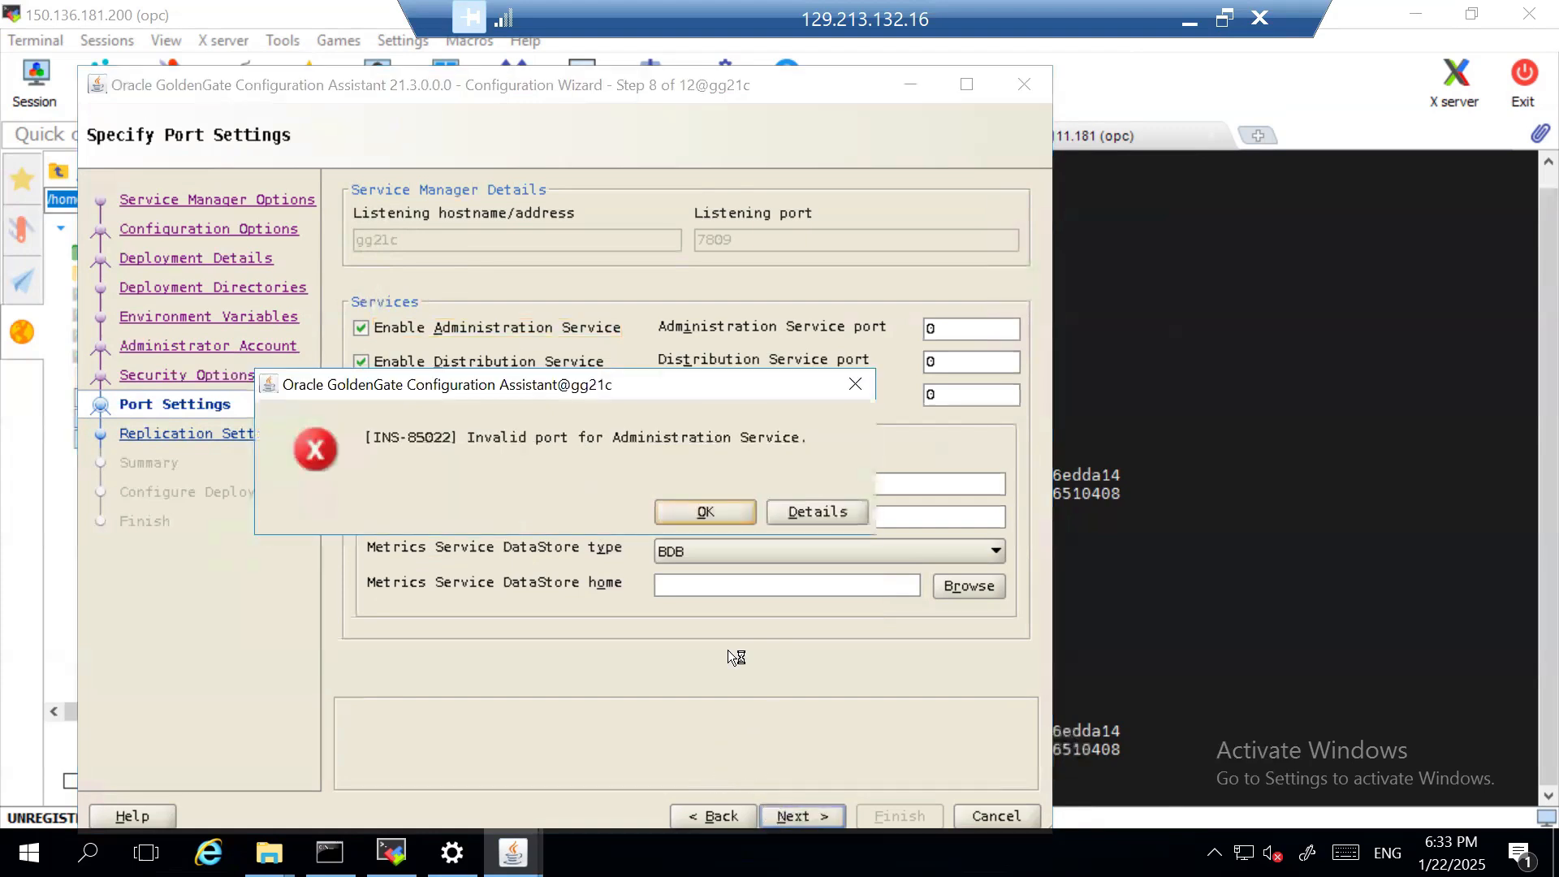
left_click(705, 512)
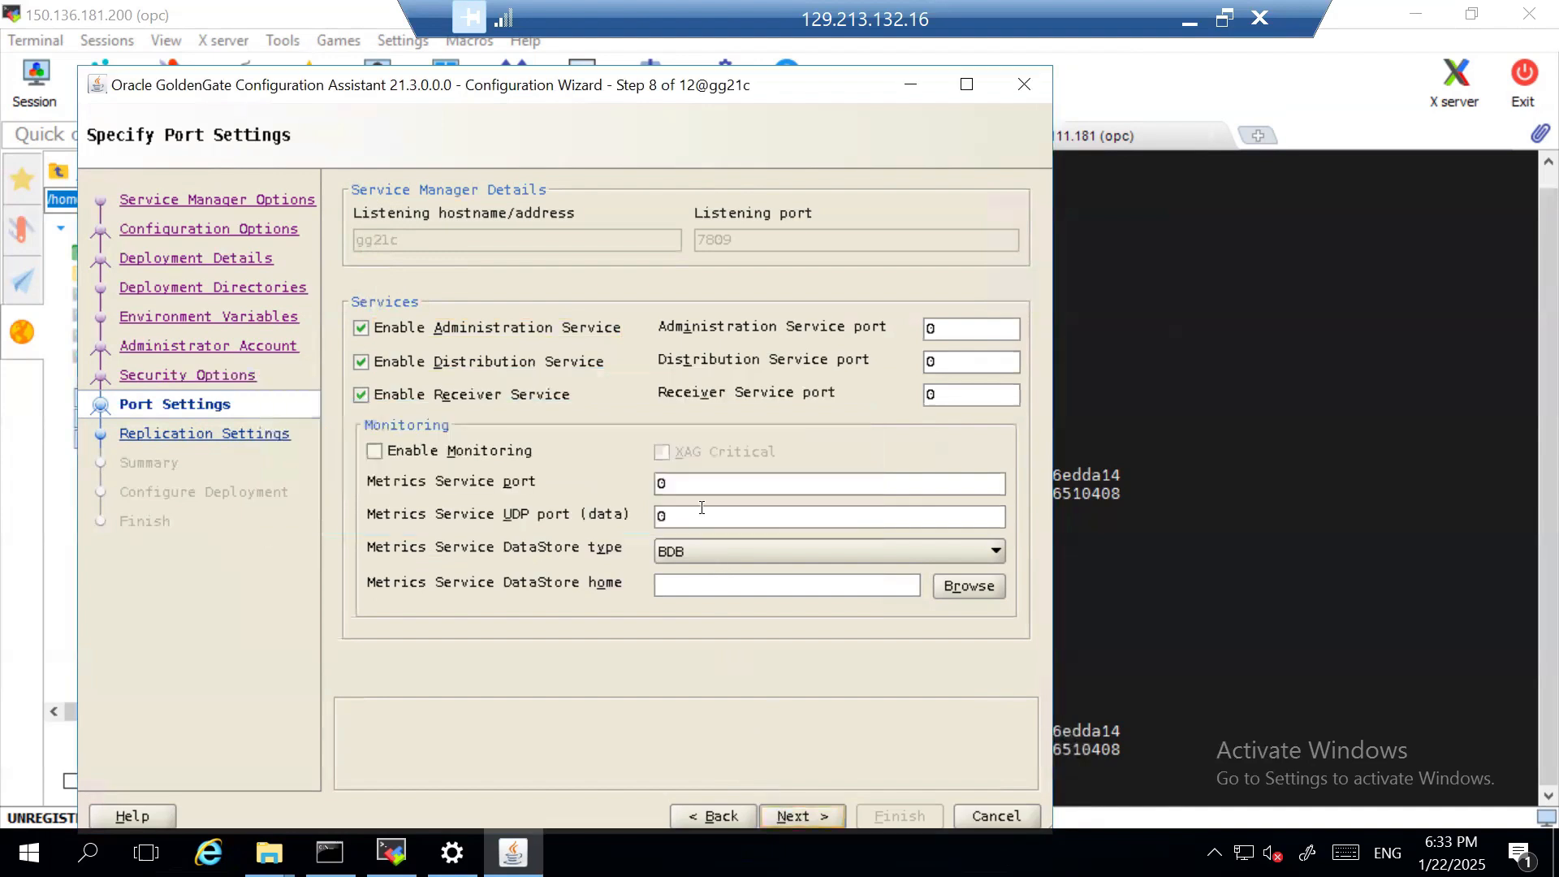
left_click(970, 327)
key("BackSpace")
type("7810")
key("Tab")
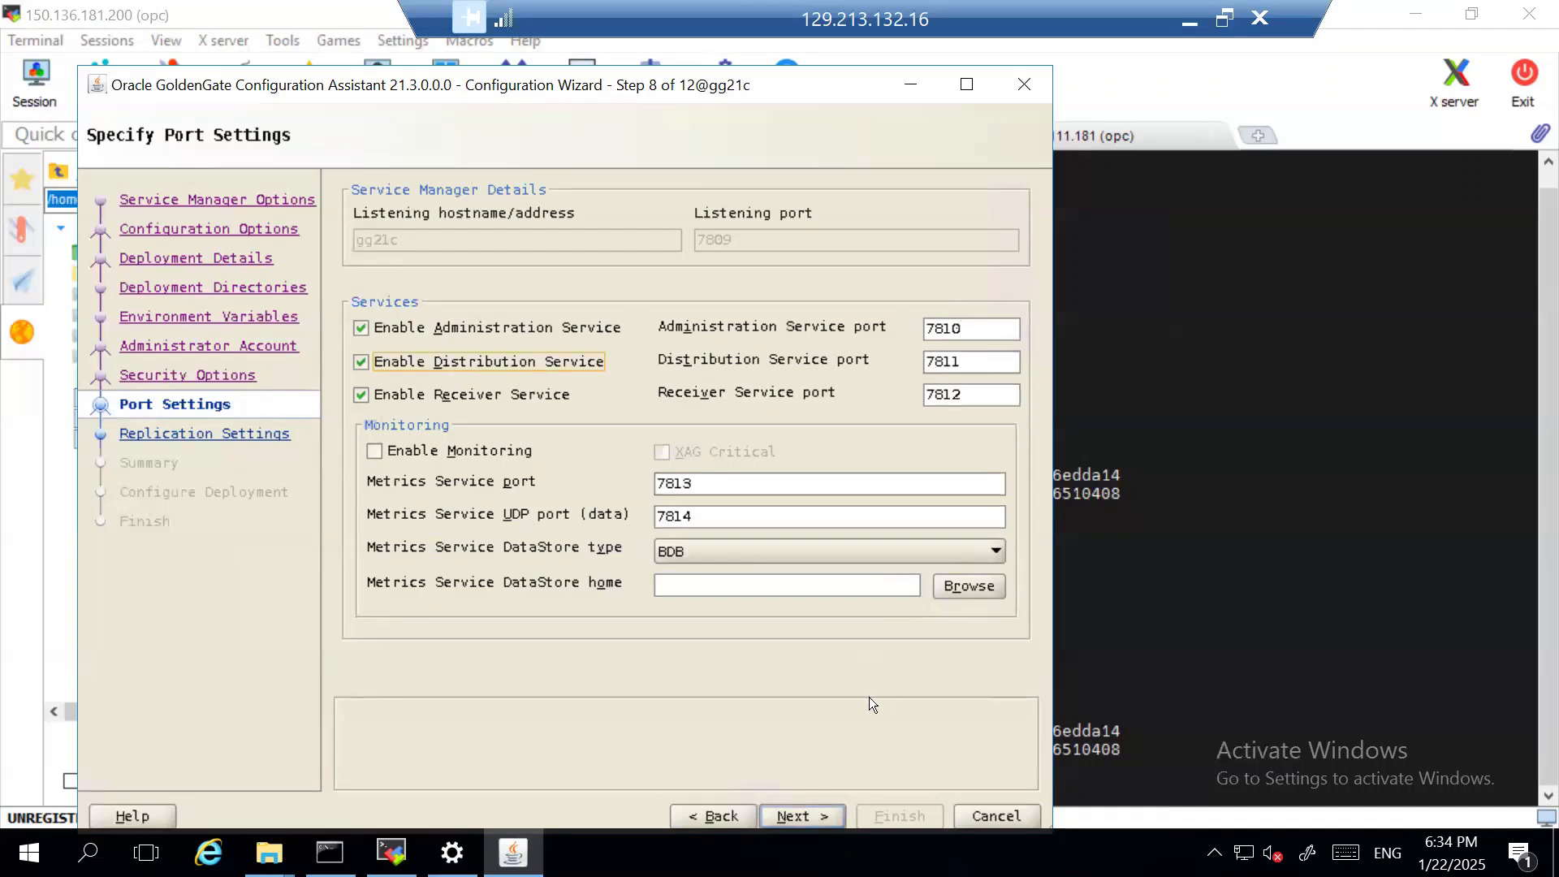
- Proceed to the replication settings, set the default schema to oggadm, and continue to the configuration summary
left_click(819, 814)
type("oggadm")
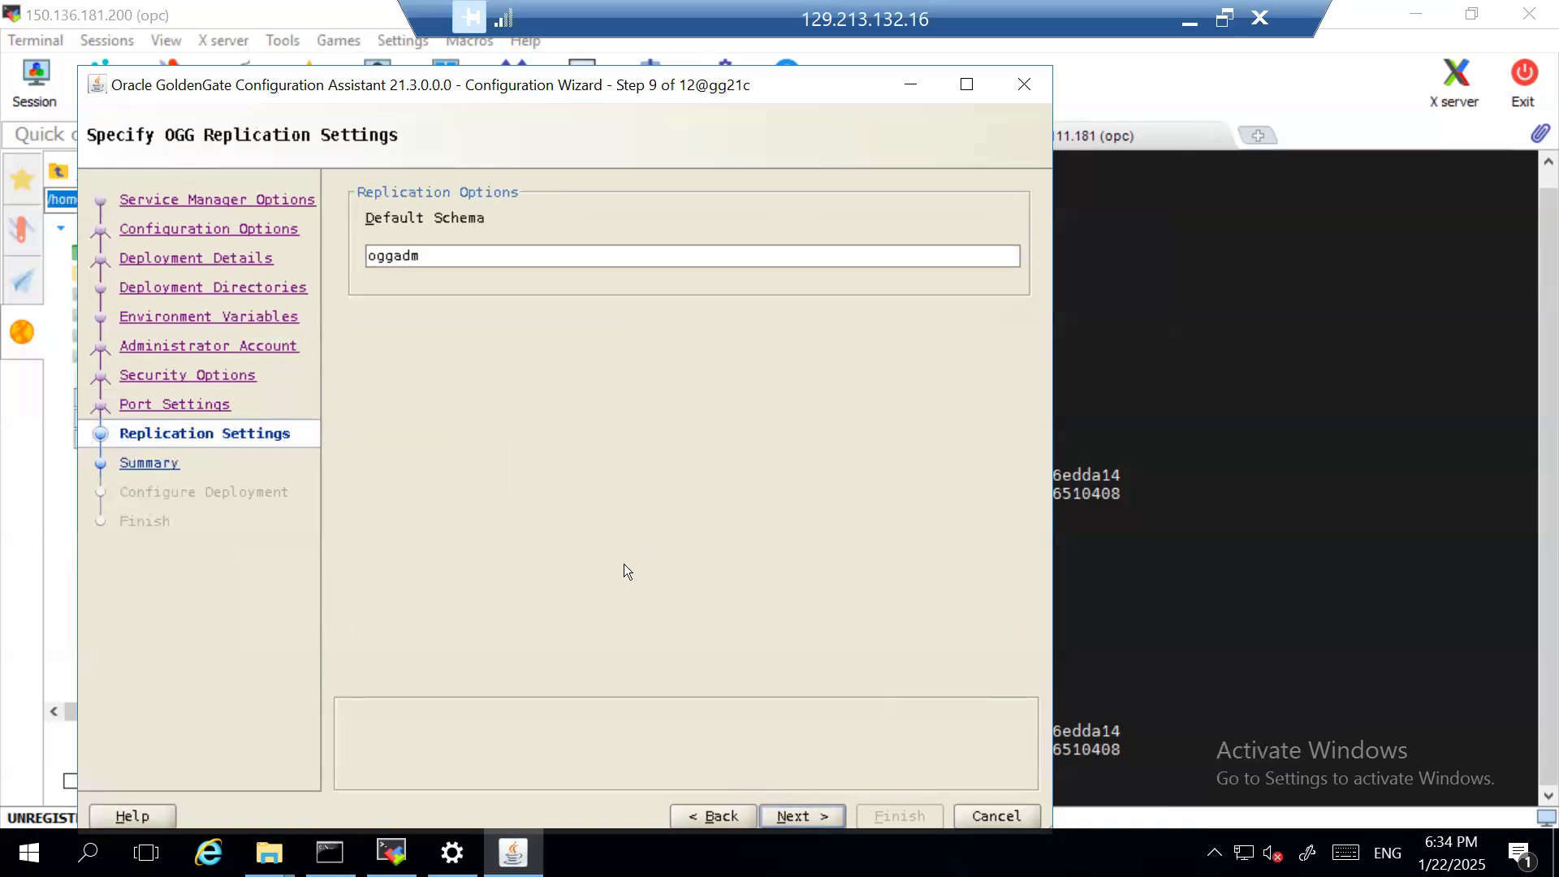
key("BackSpace")
type("m")
left_click(802, 815)
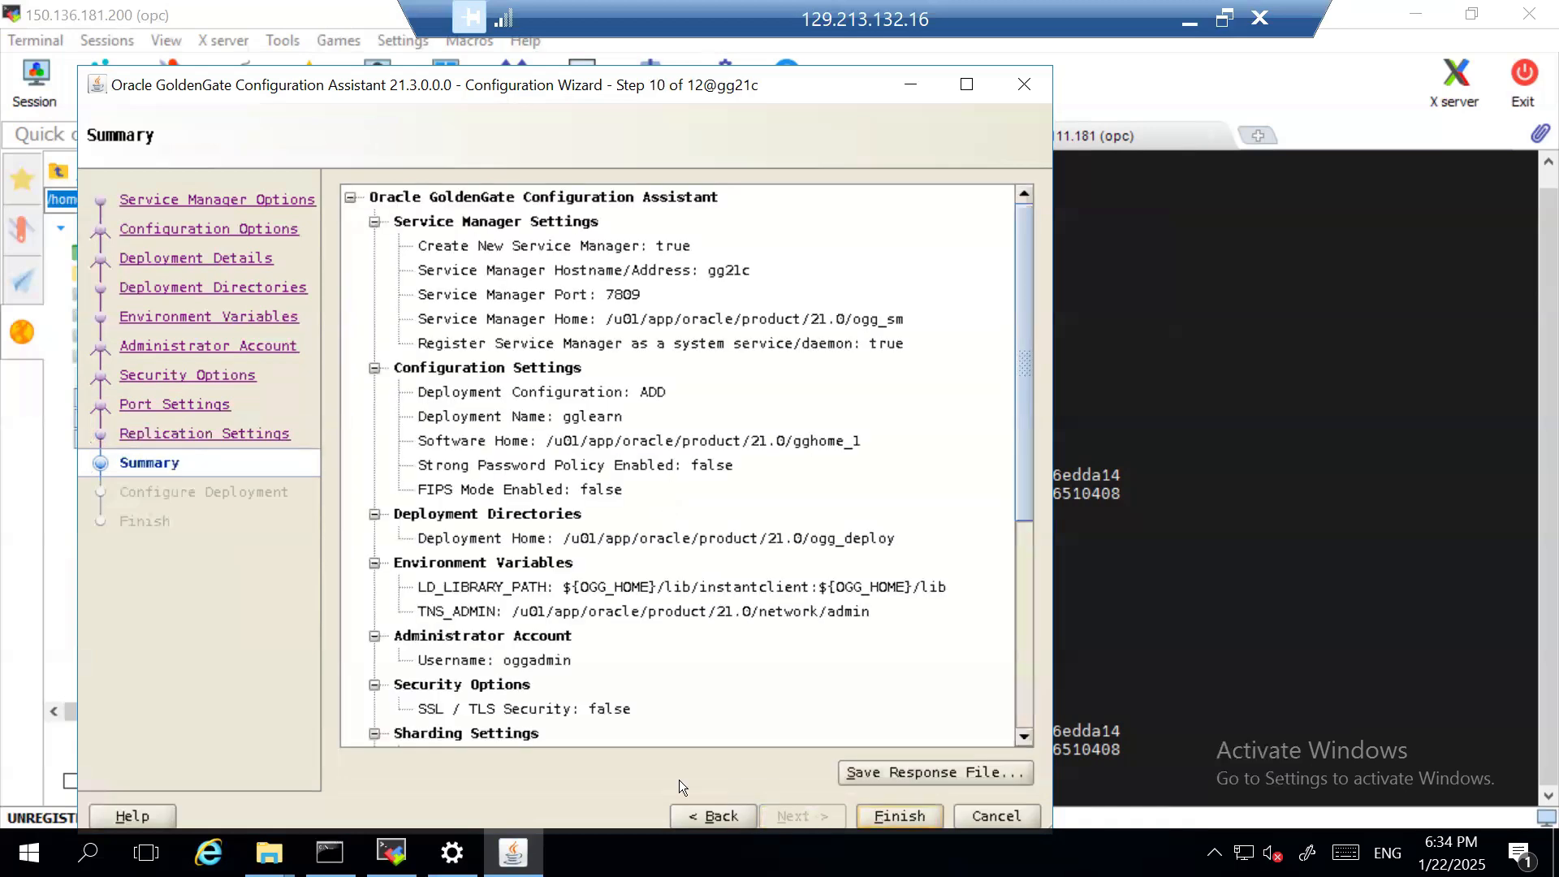
left_click(708, 815)
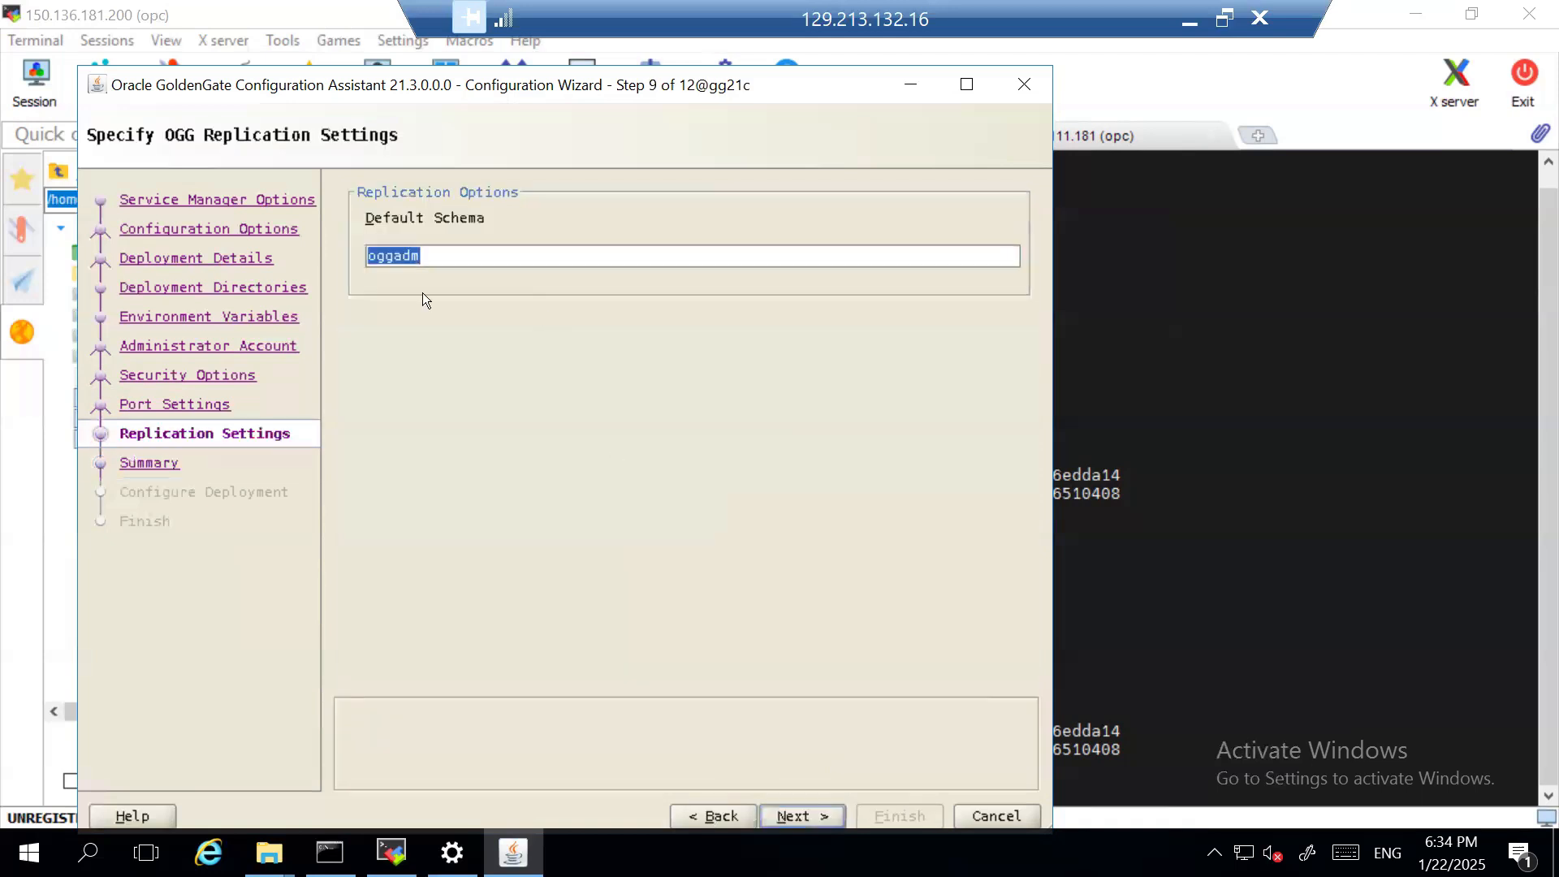
left_click(825, 812)
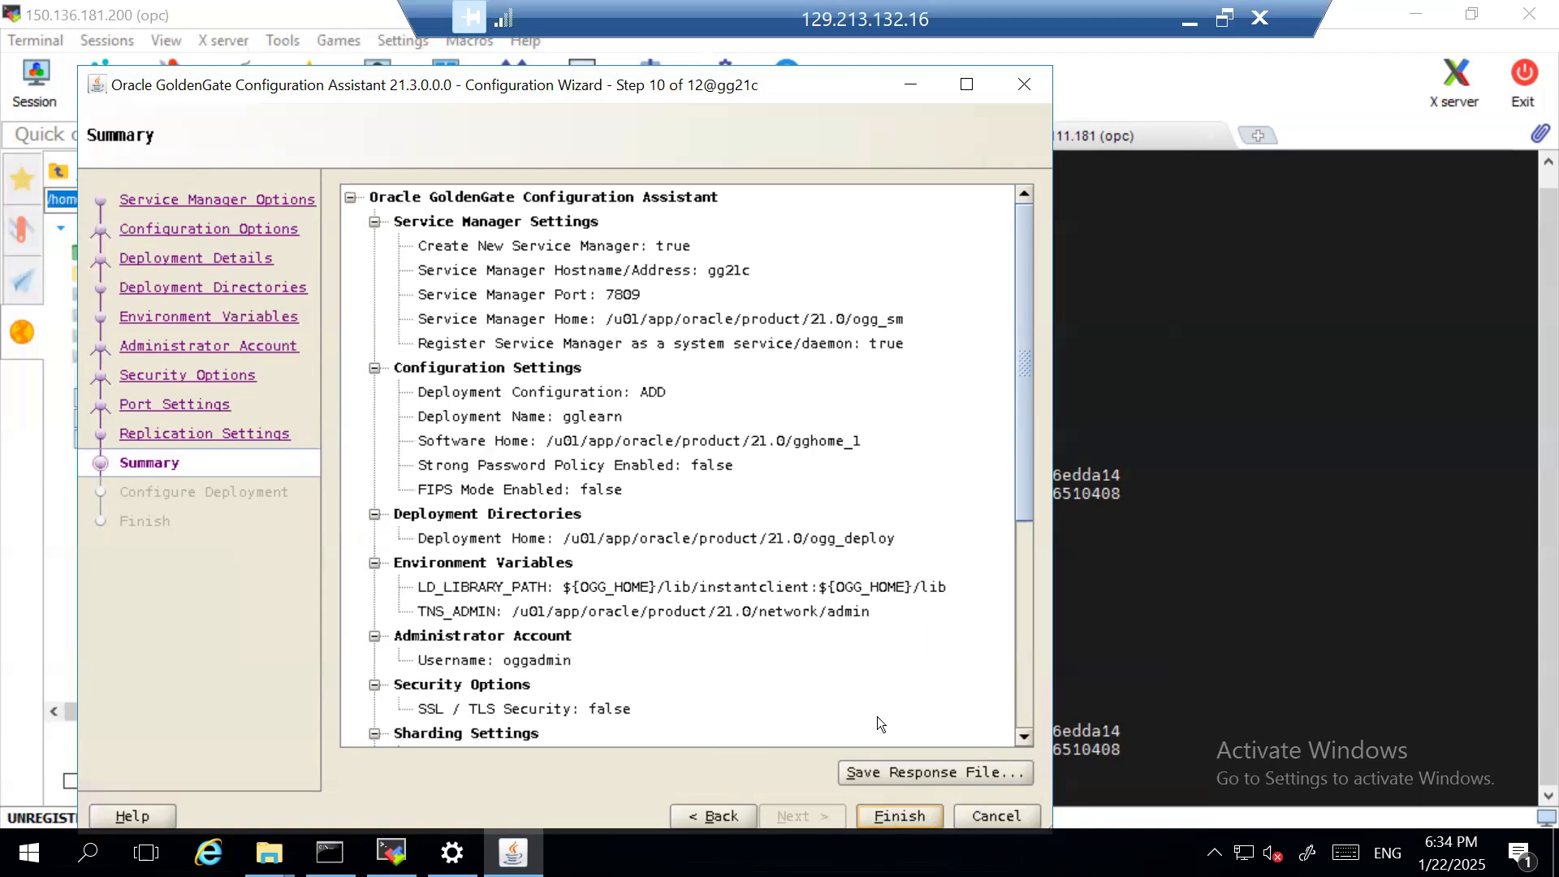
- Start the deployment configuration, copy the path of the registerServiceManager.sh root script, and acknowledge the script dialog
left_click(900, 815)
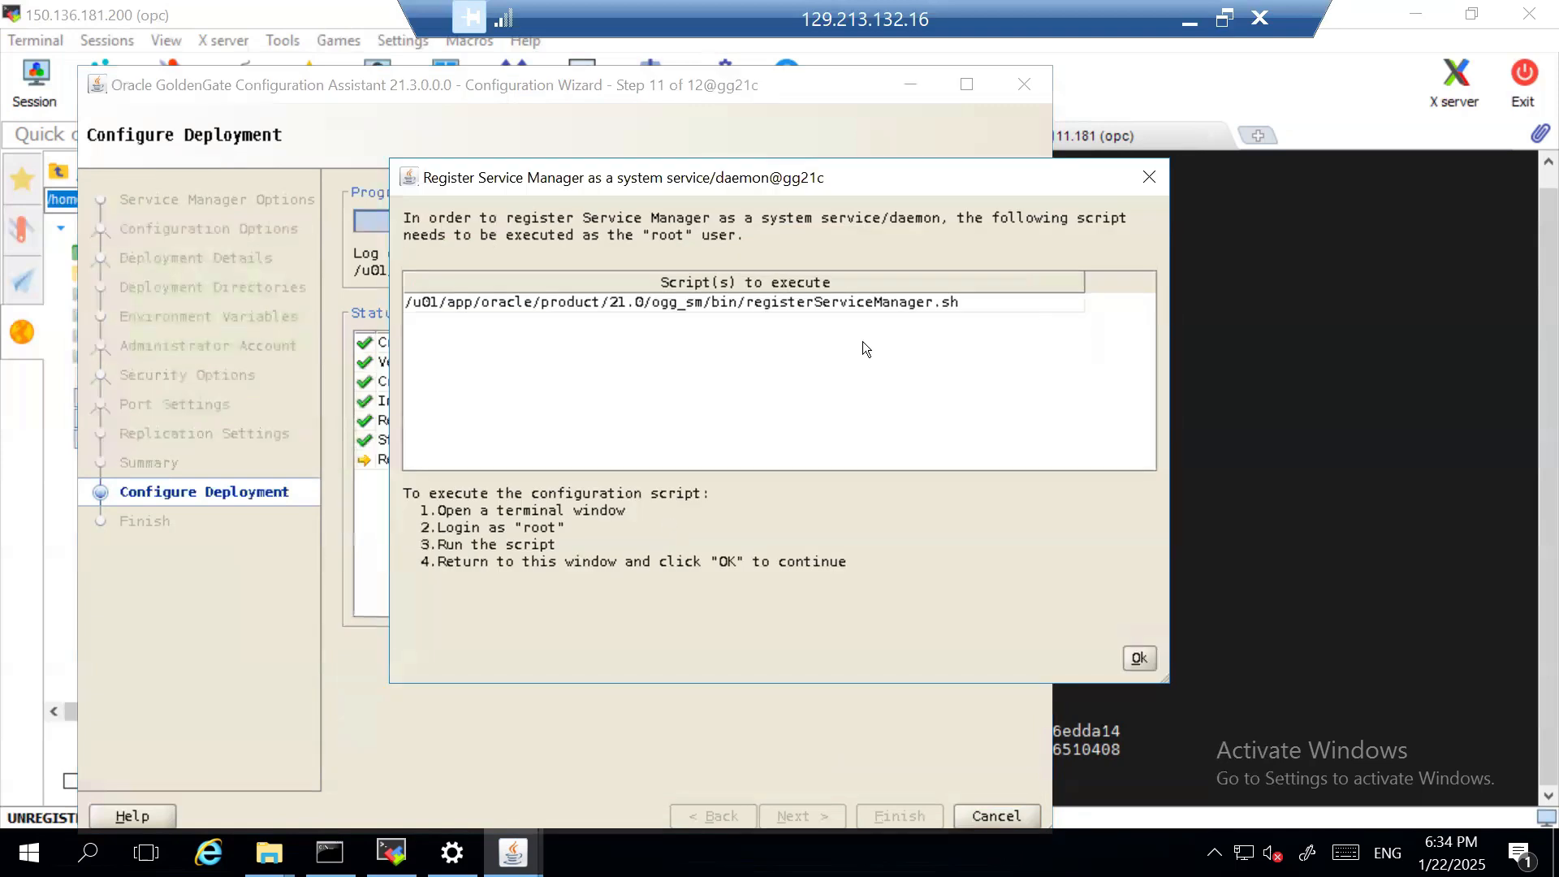
double_click(967, 300)
key("ctrl+a")
key("ctrl+c")
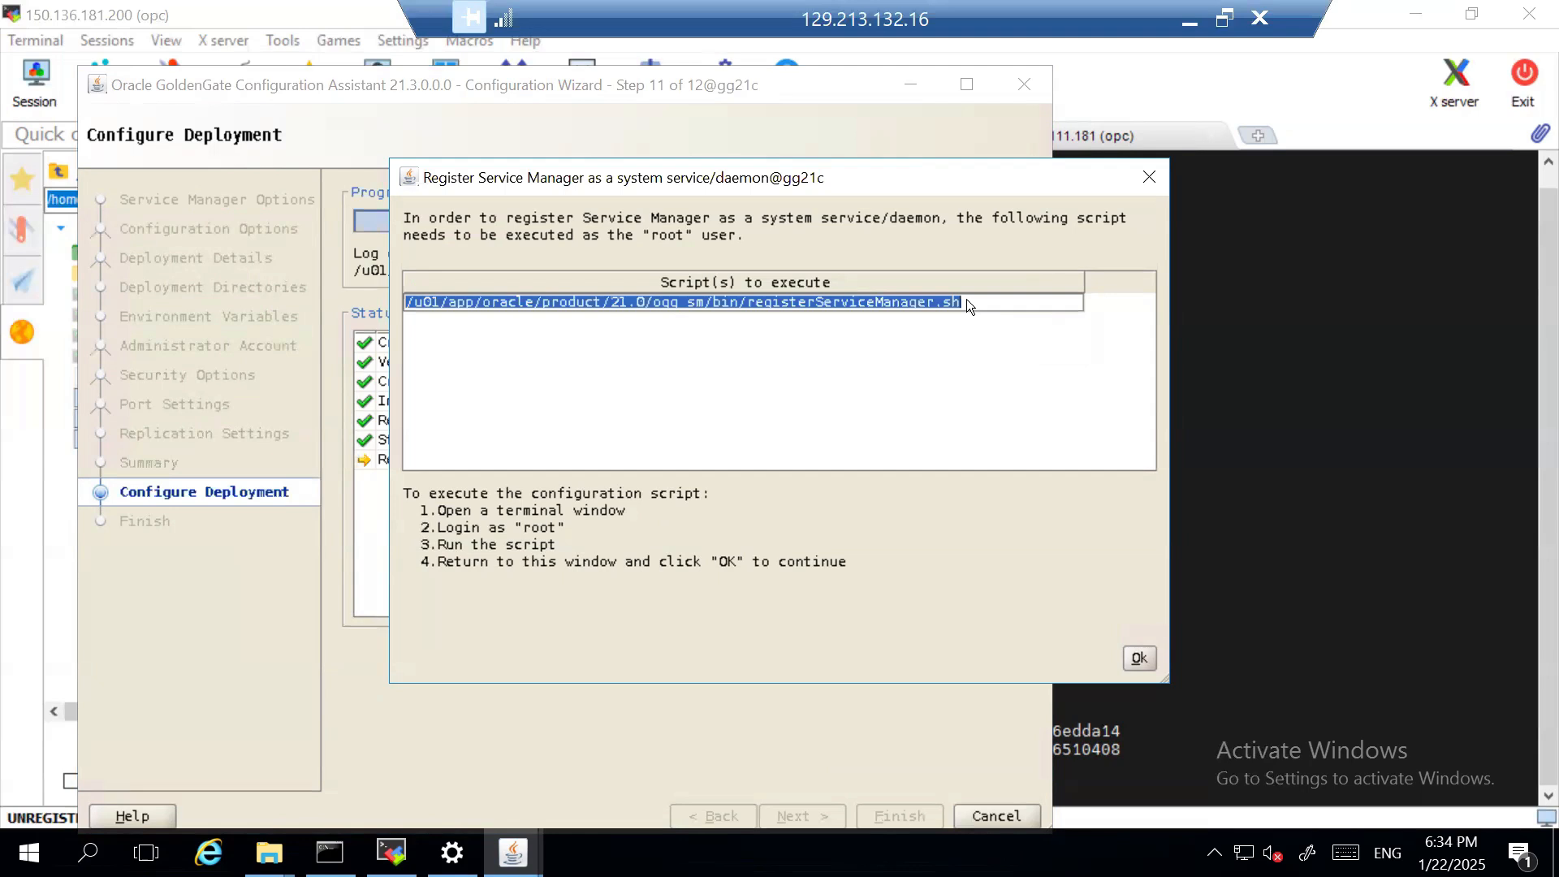
left_click(1140, 656)
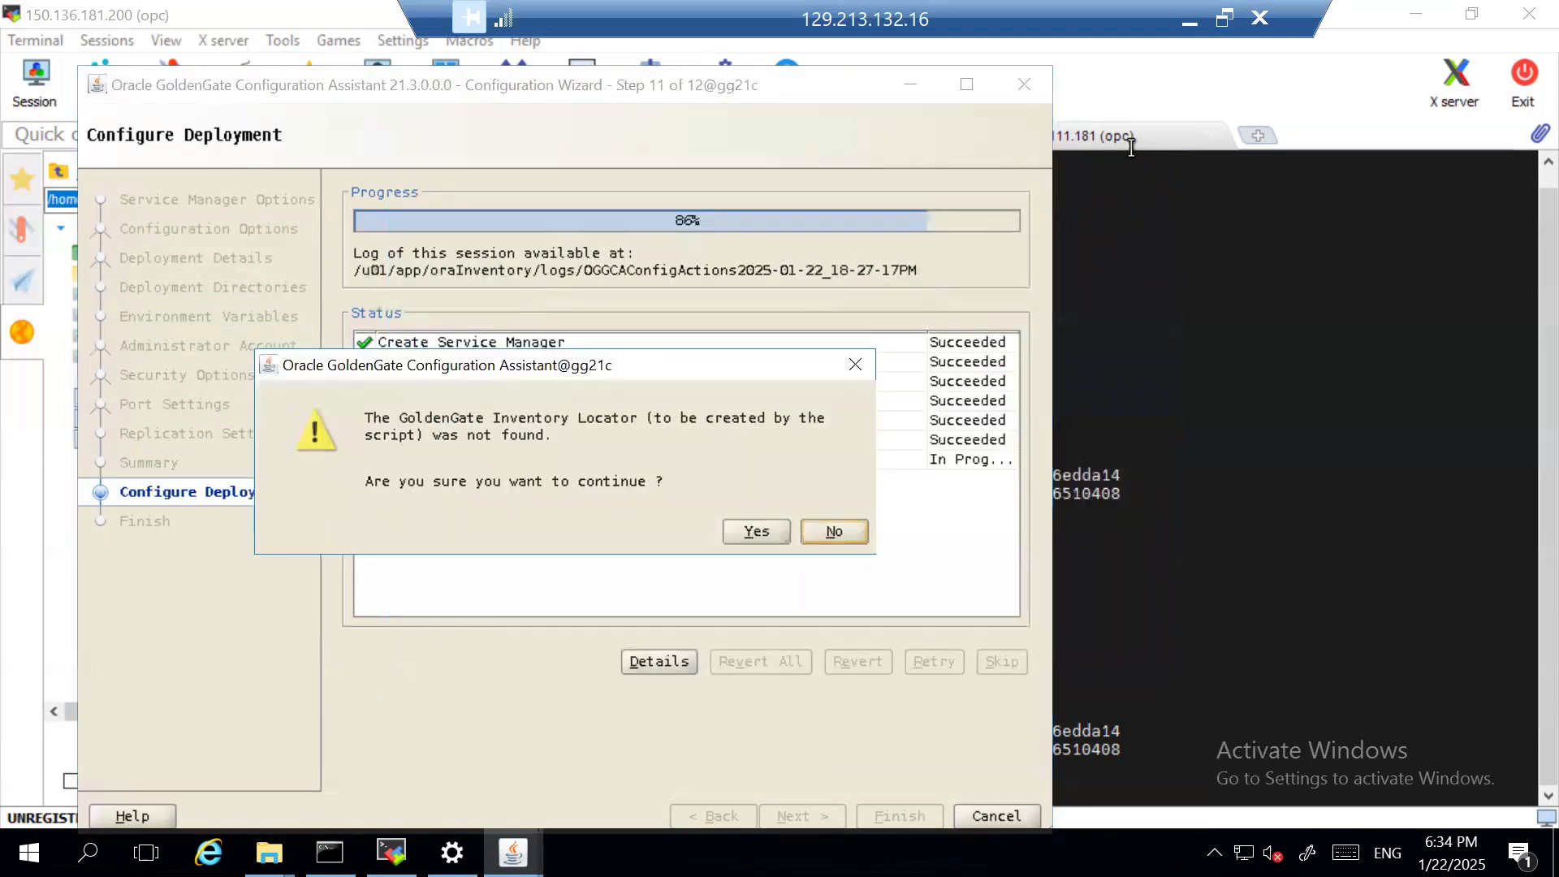
- Switch to MobaXterm, exit to the root shell on gg21c, and run /u01/app/oracle/product/21.0/ogg_sm/bin/registerServiceManager.sh
right_click(785, 275)
left_click(821, 381)
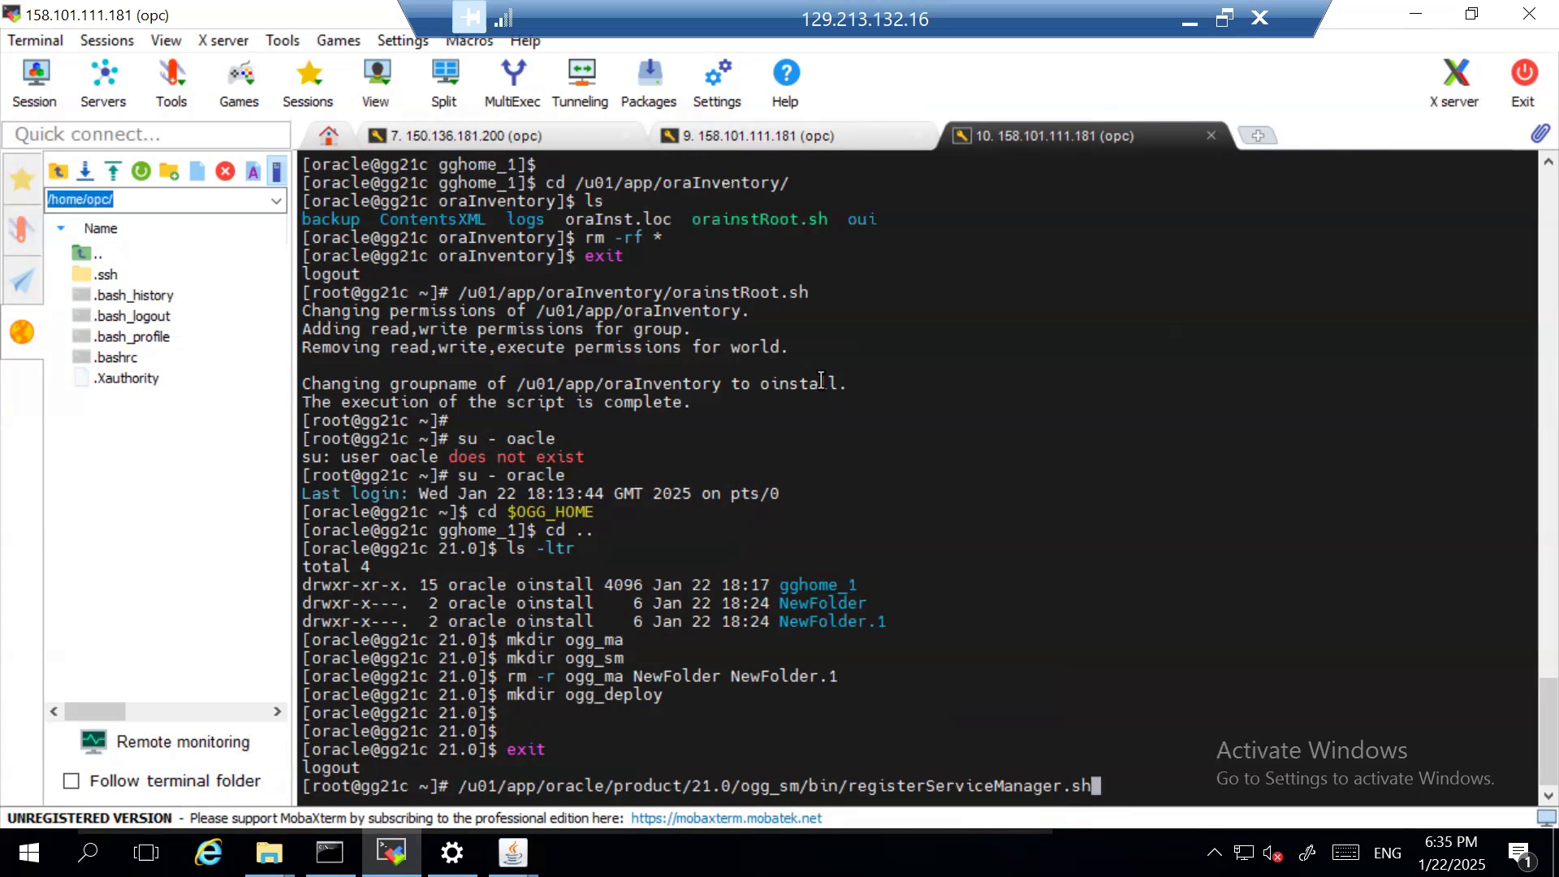
key("Return")
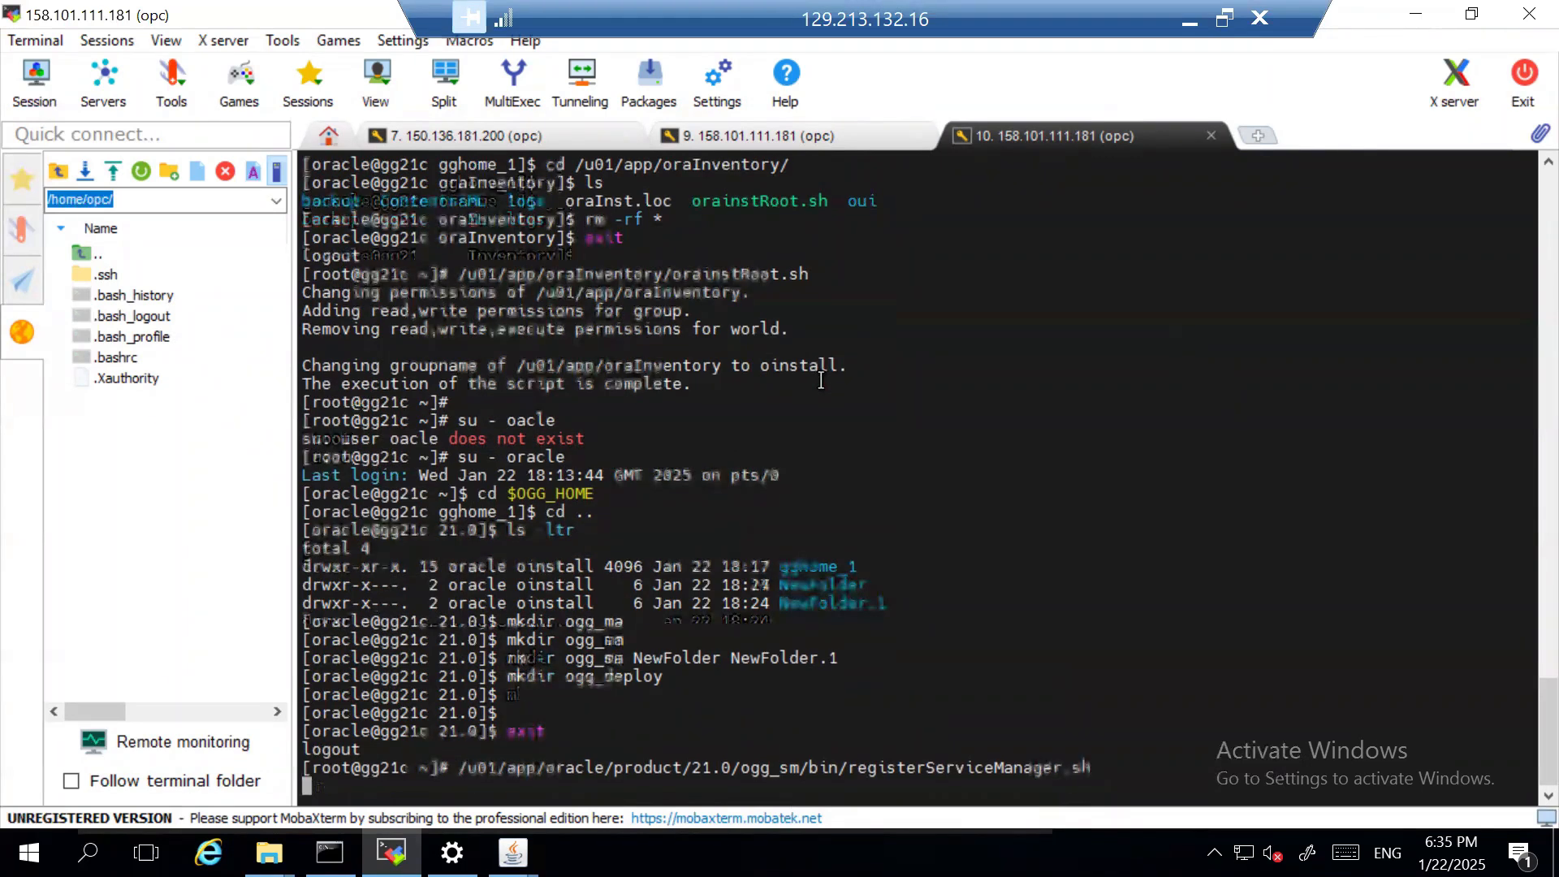